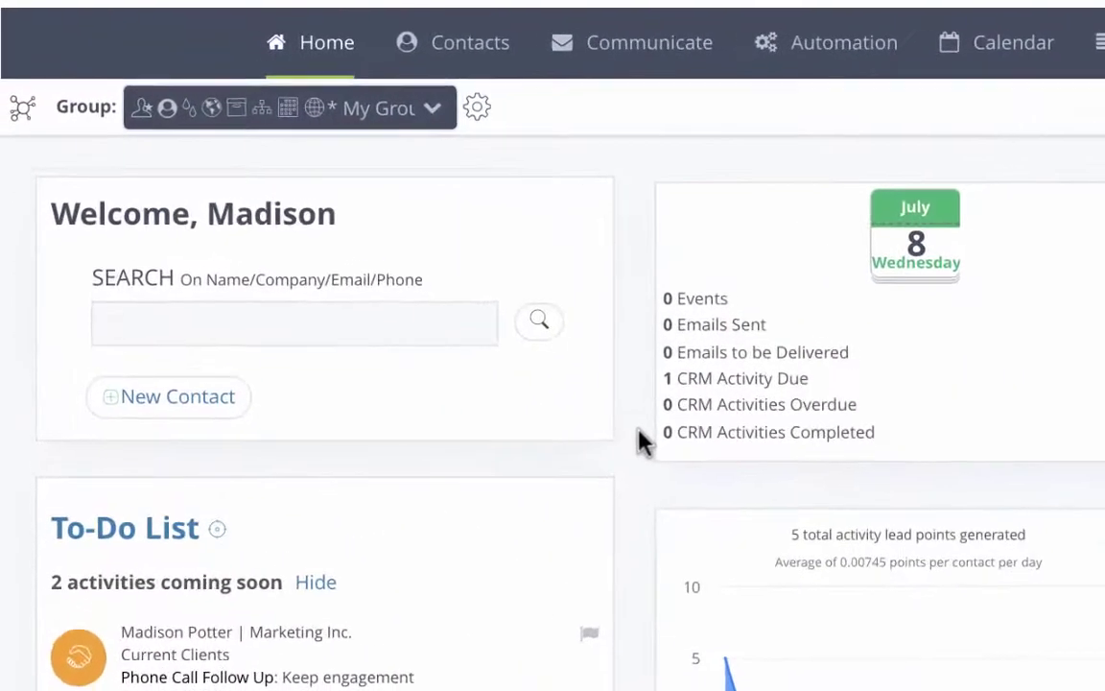
- Open the contact visibility settings and move the Account Representative (User93) field into the Lead Information cluster
left_click(506, 57)
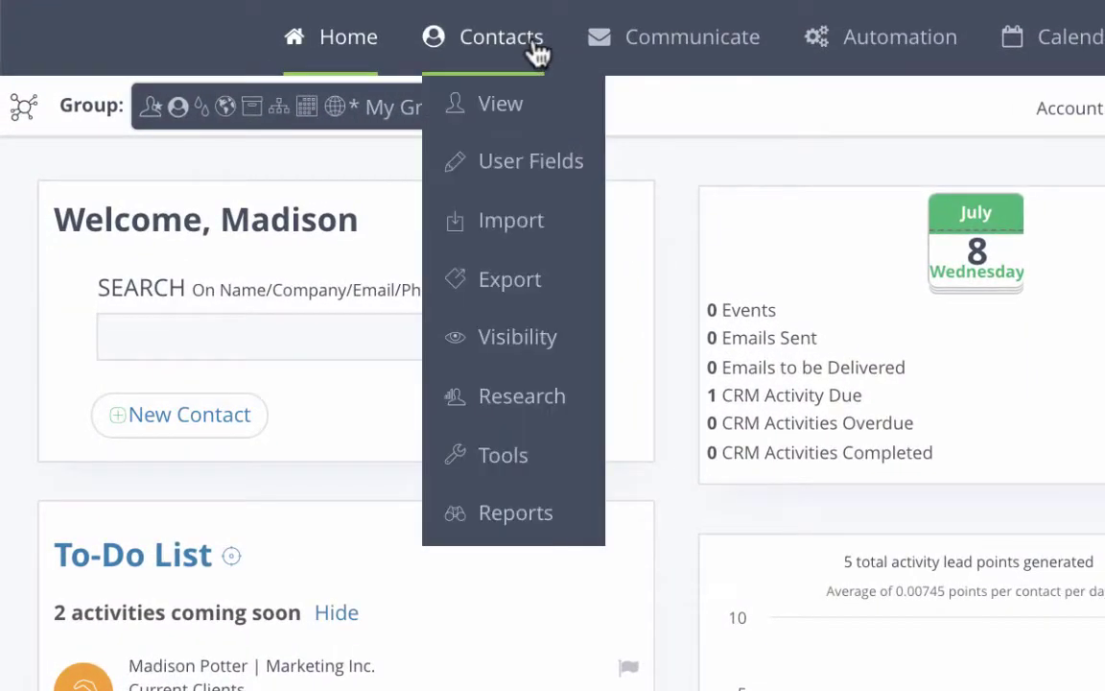
left_click(549, 337)
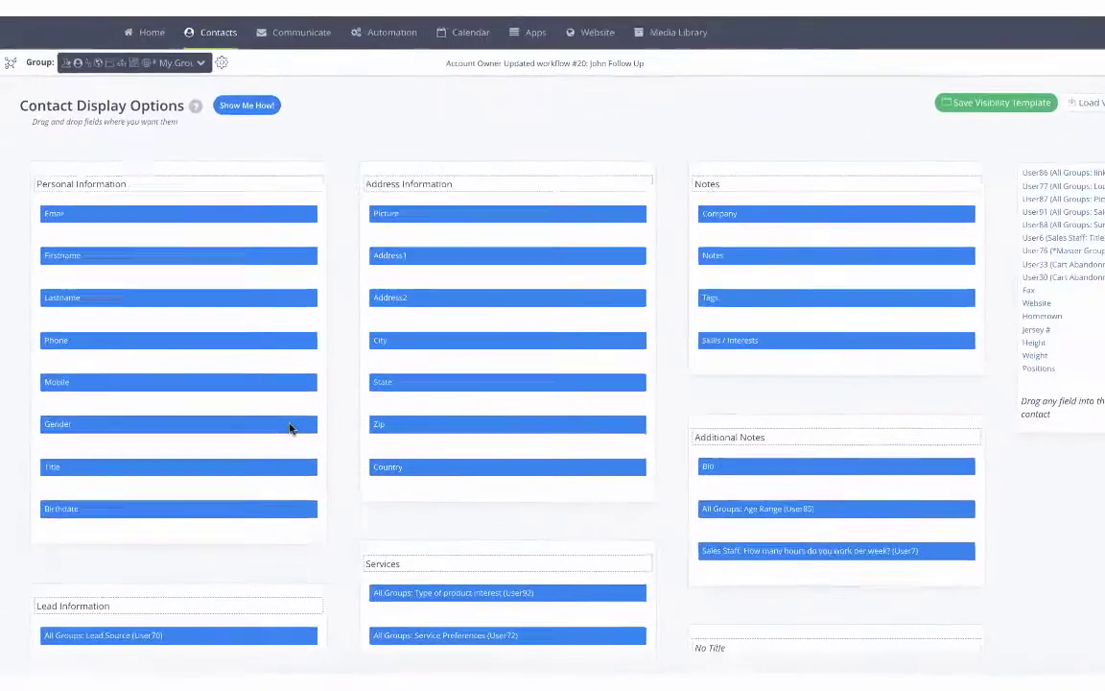
scroll(236, 413, "down", 1)
scroll(303, 431, "down", 2)
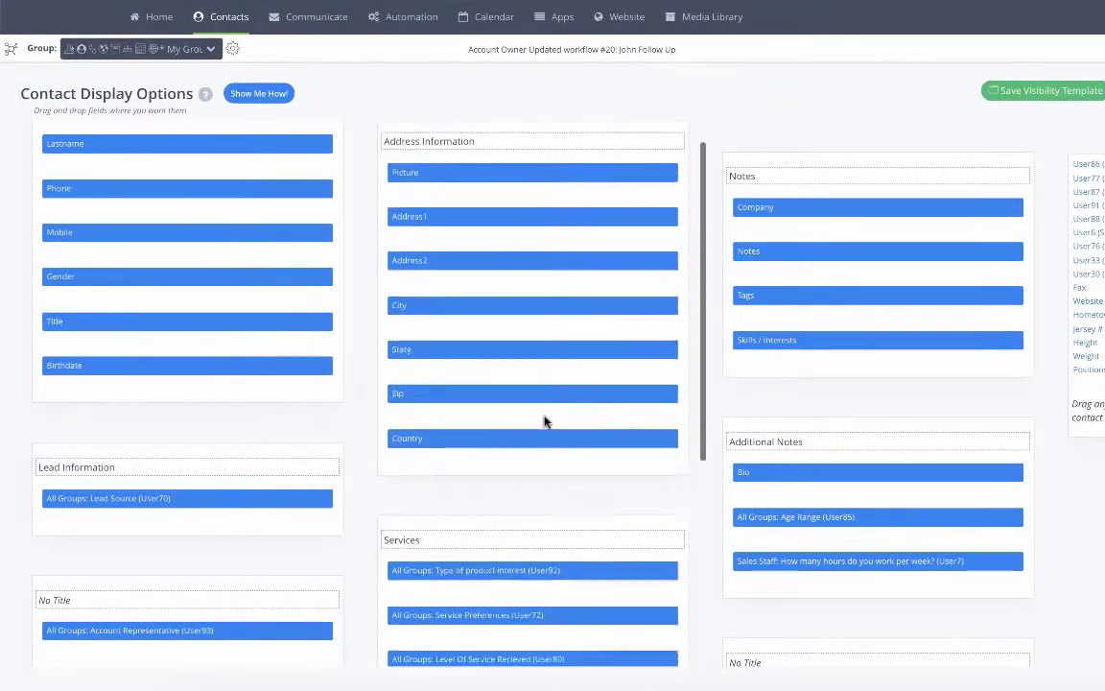
scroll(537, 418, "down", 3)
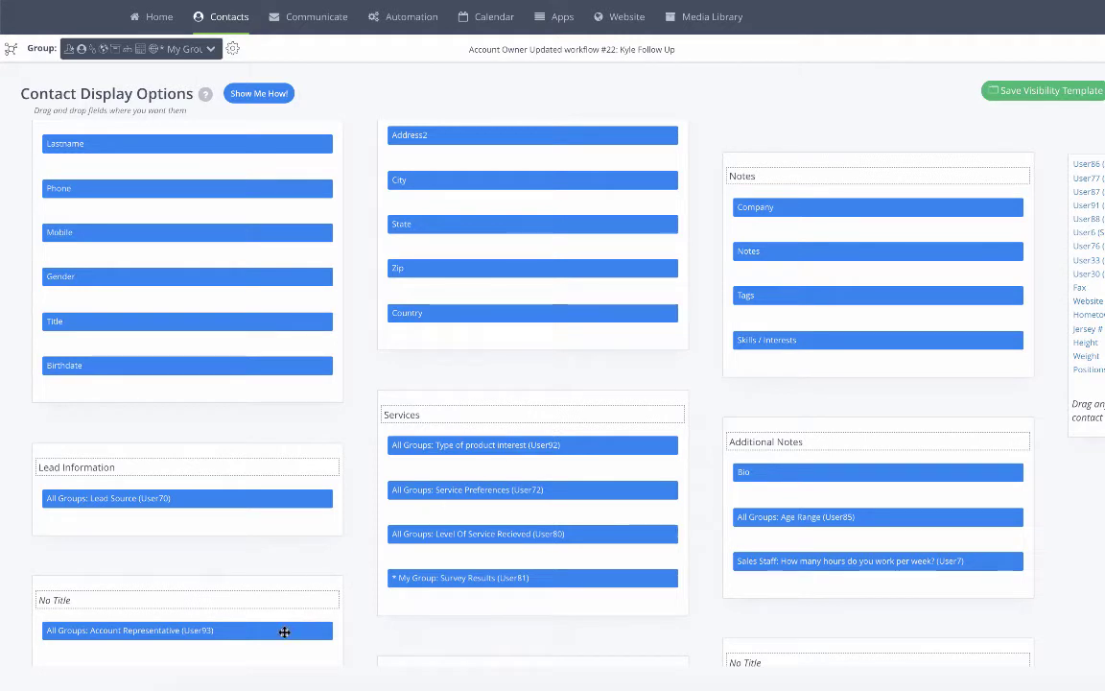
left_click_drag(285, 632, 294, 518)
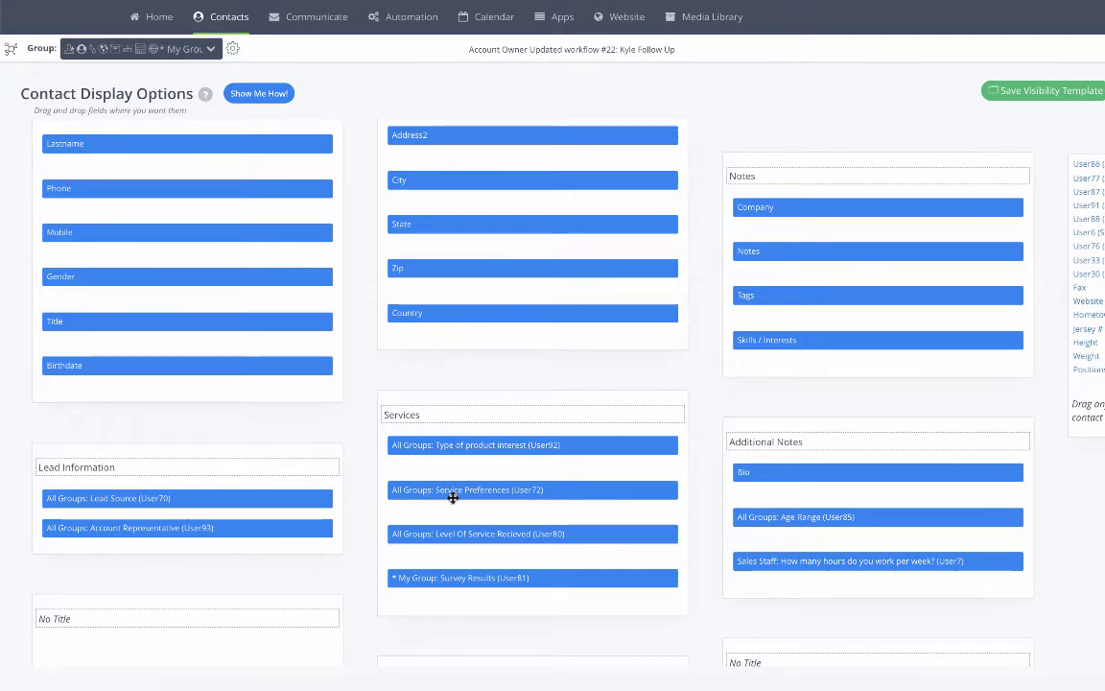
- Move the Social URLs cluster below Lead Information, and hide the "How many hours do you work per week?" (User7) field from display
scroll(453, 497, "down", 3)
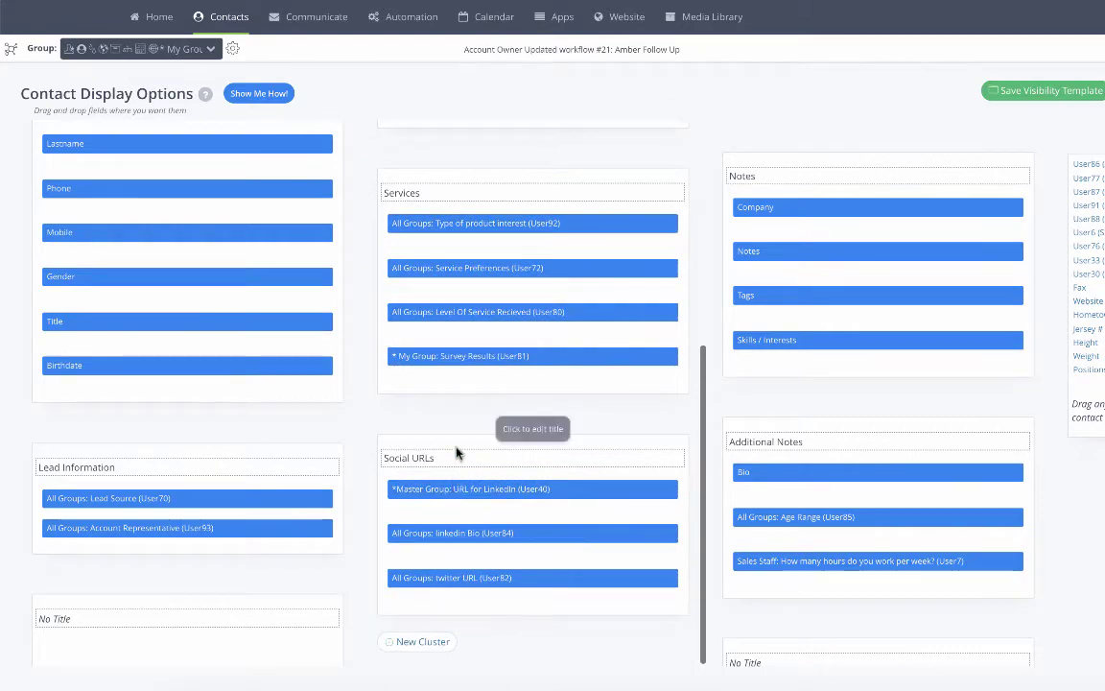
left_click_drag(456, 453, 111, 579)
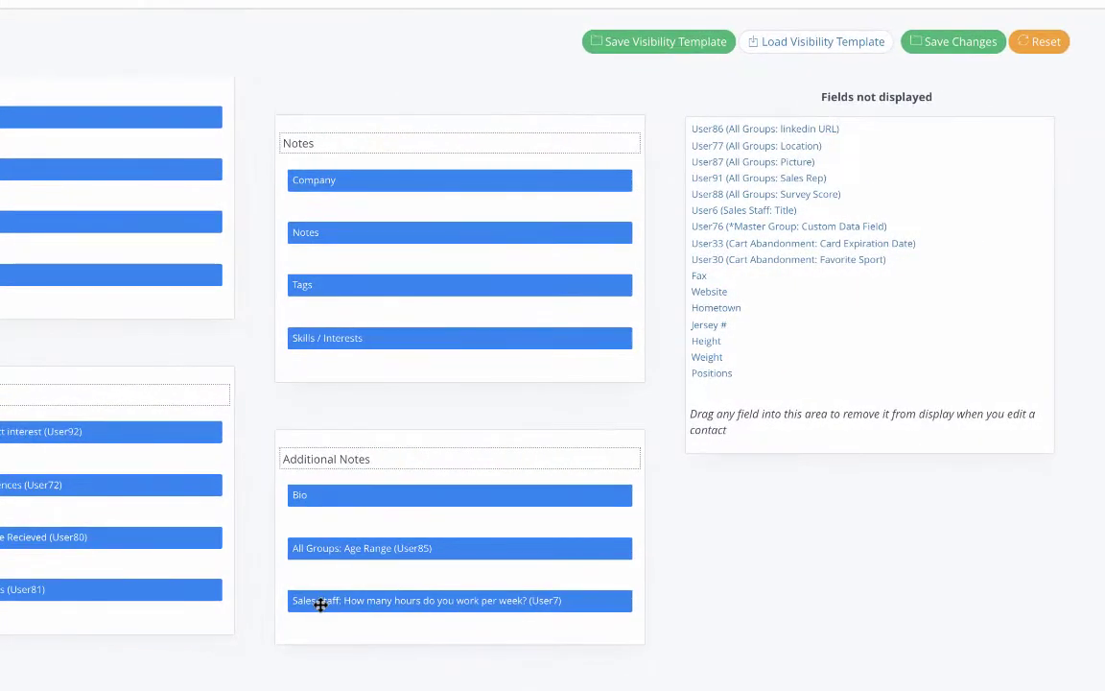
left_click_drag(321, 602, 790, 336)
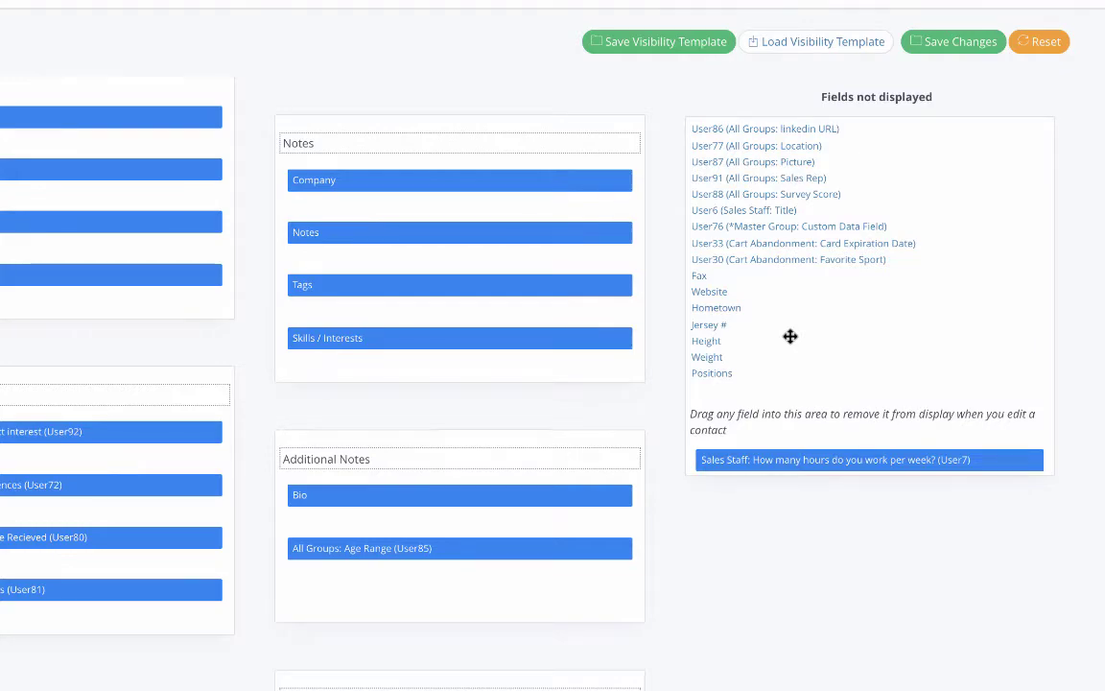
- Create a new cluster below the untitled one under Additional Notes containing the Survey Score (User88) field, and save the changes
scroll(612, 480, "down", 3)
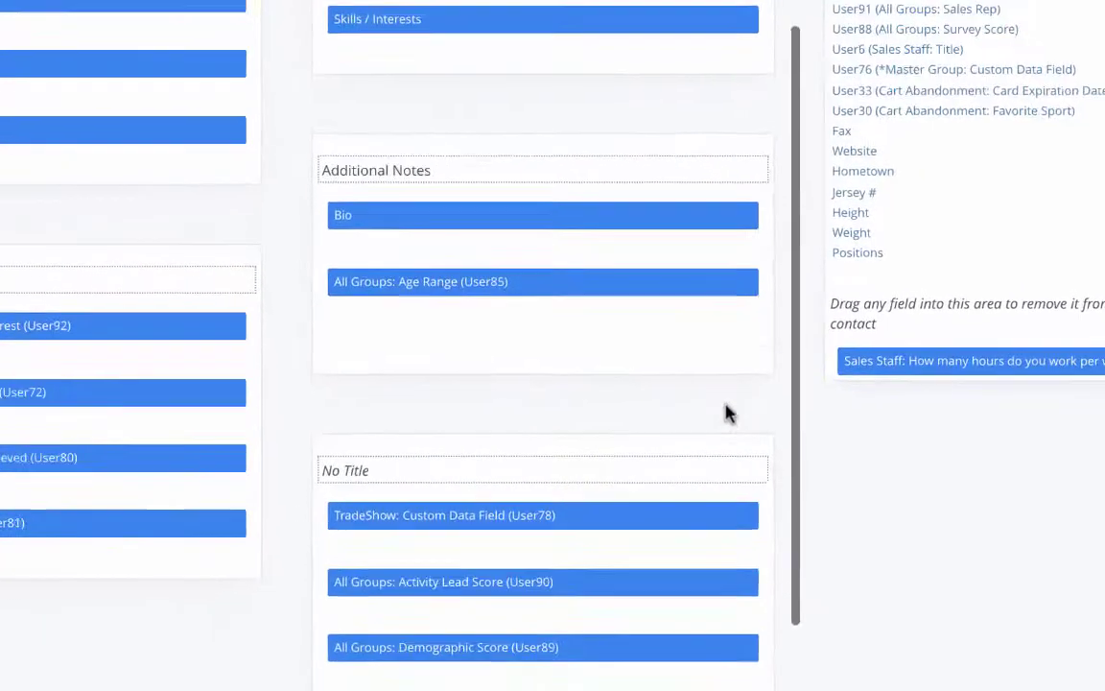
scroll(726, 413, "down", 2)
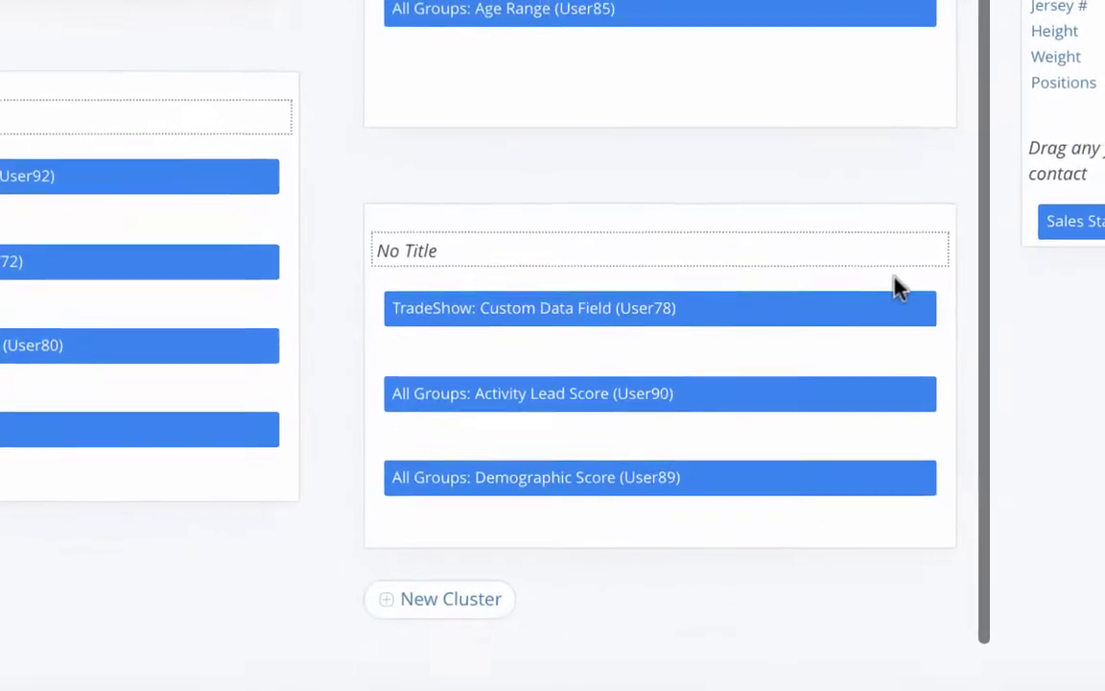
left_click(501, 585)
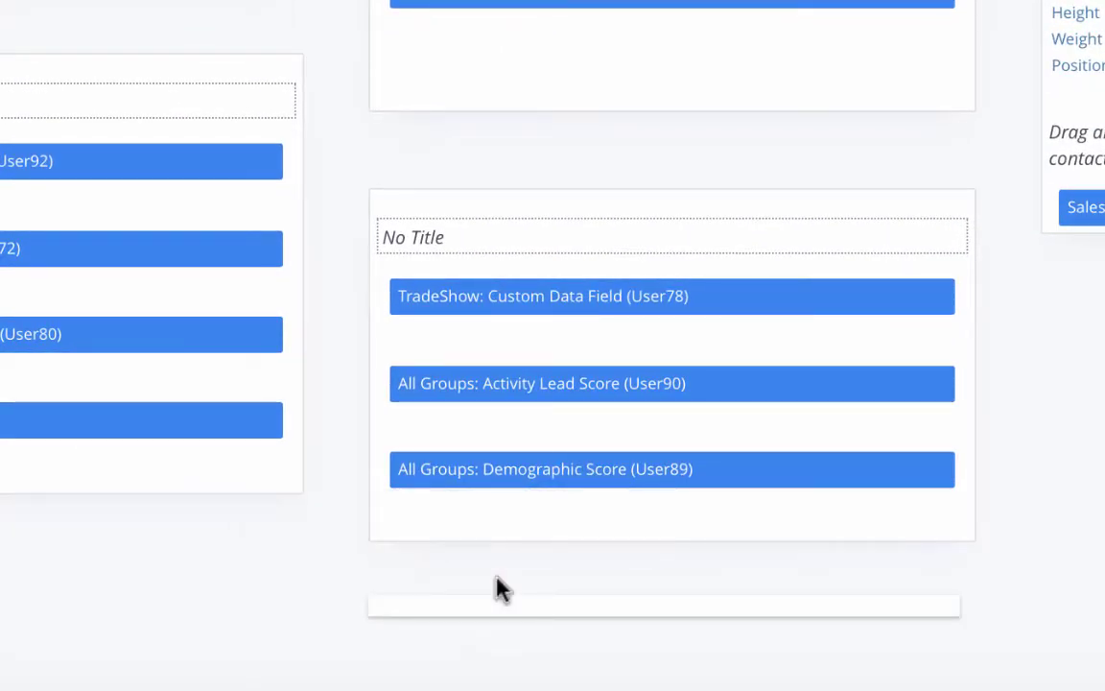
left_click_drag(1084, 20, 746, 622)
scroll(746, 622, "down", 1)
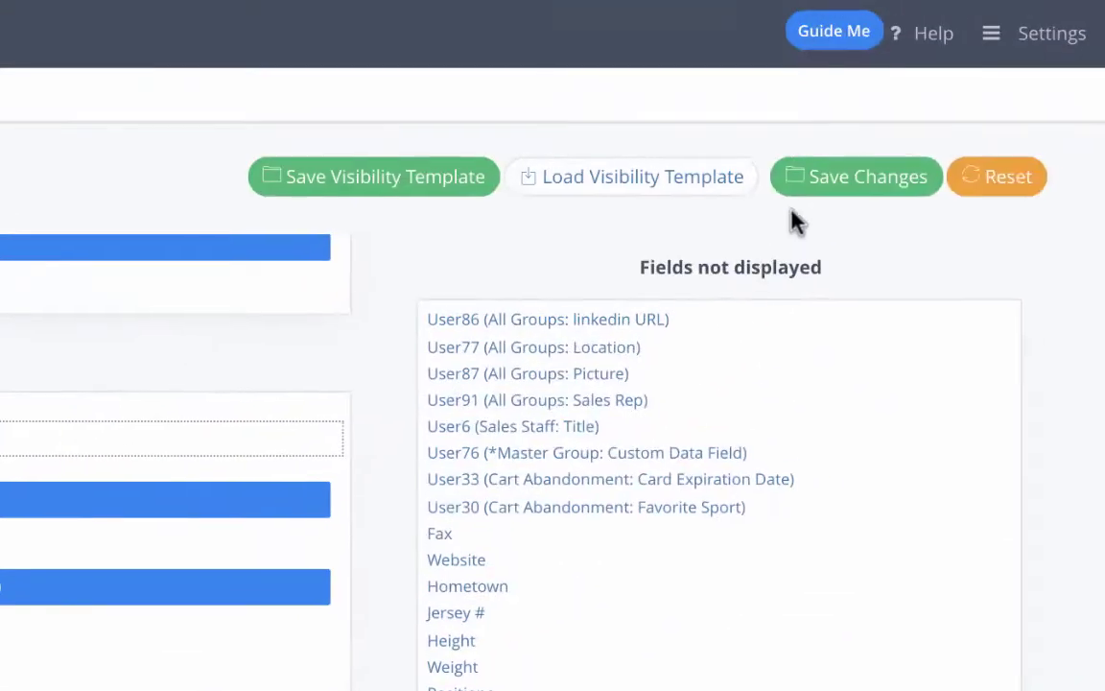
left_click(814, 195)
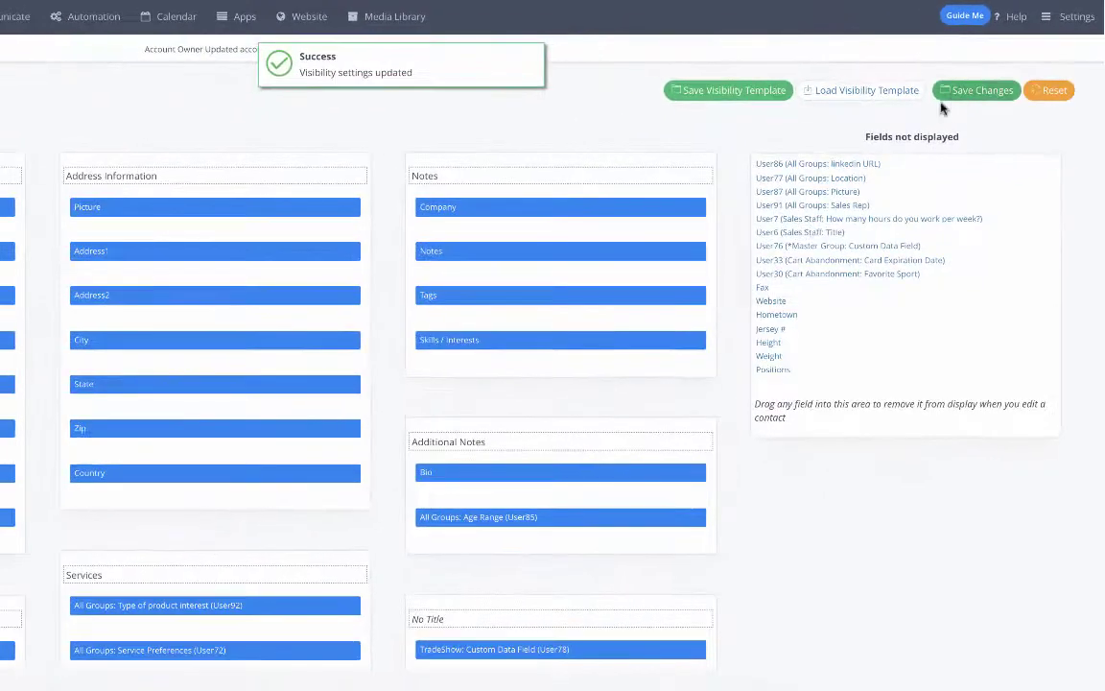
- Title the new cluster holding the Survey Score field "Survey Score" and save the changes
scroll(687, 459, "down", 1)
scroll(687, 459, "down", 3)
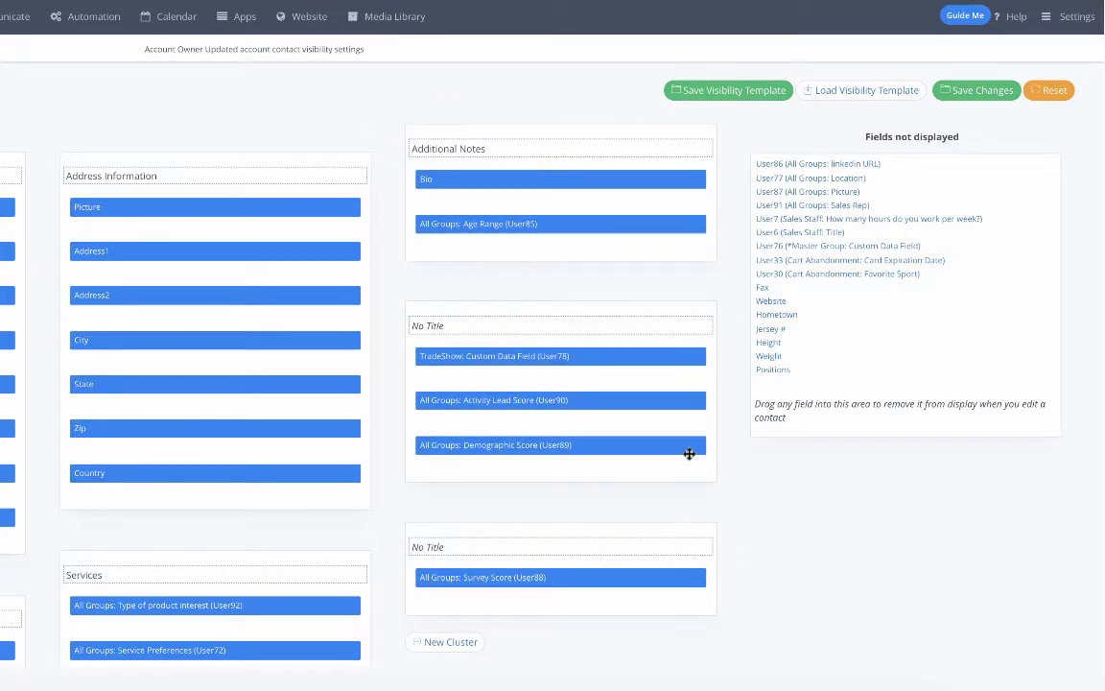
left_click(591, 547)
type("Survey Score")
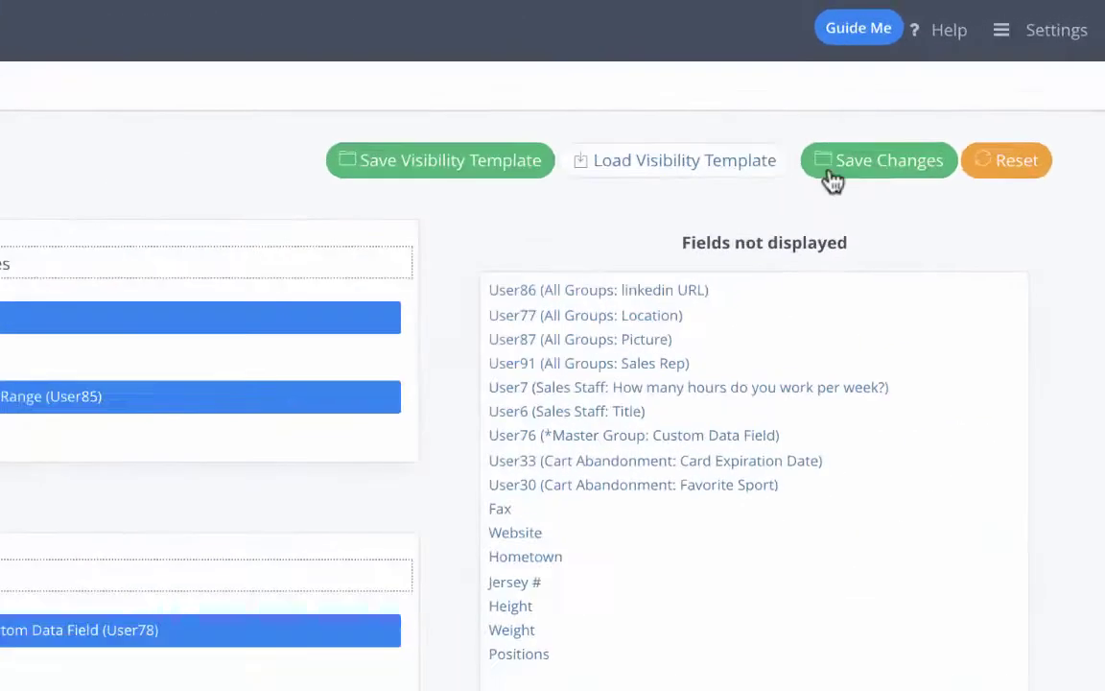
left_click(758, 217)
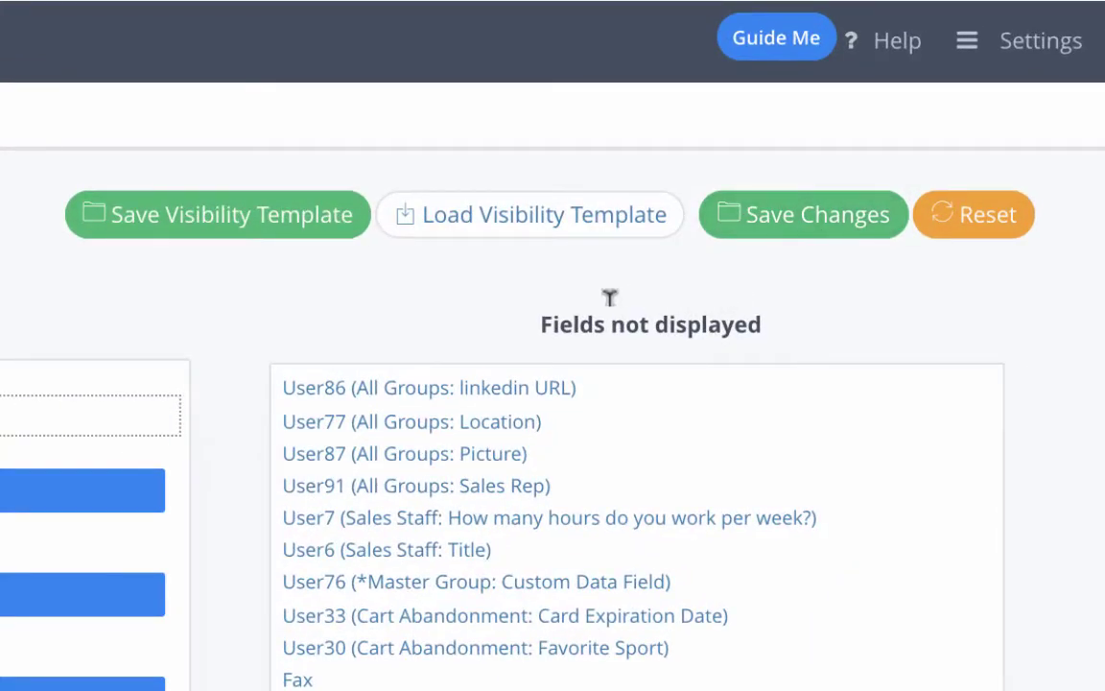
- Save the current layout as a new visibility template named "Marketing Team"
left_click(230, 223)
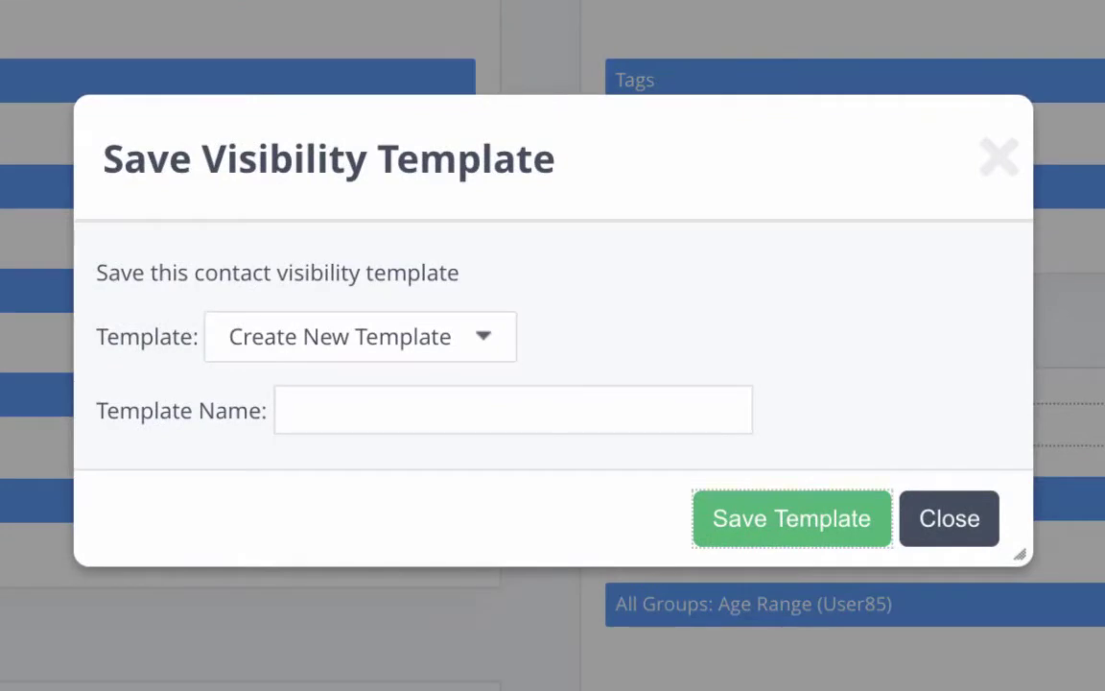
left_click(478, 336)
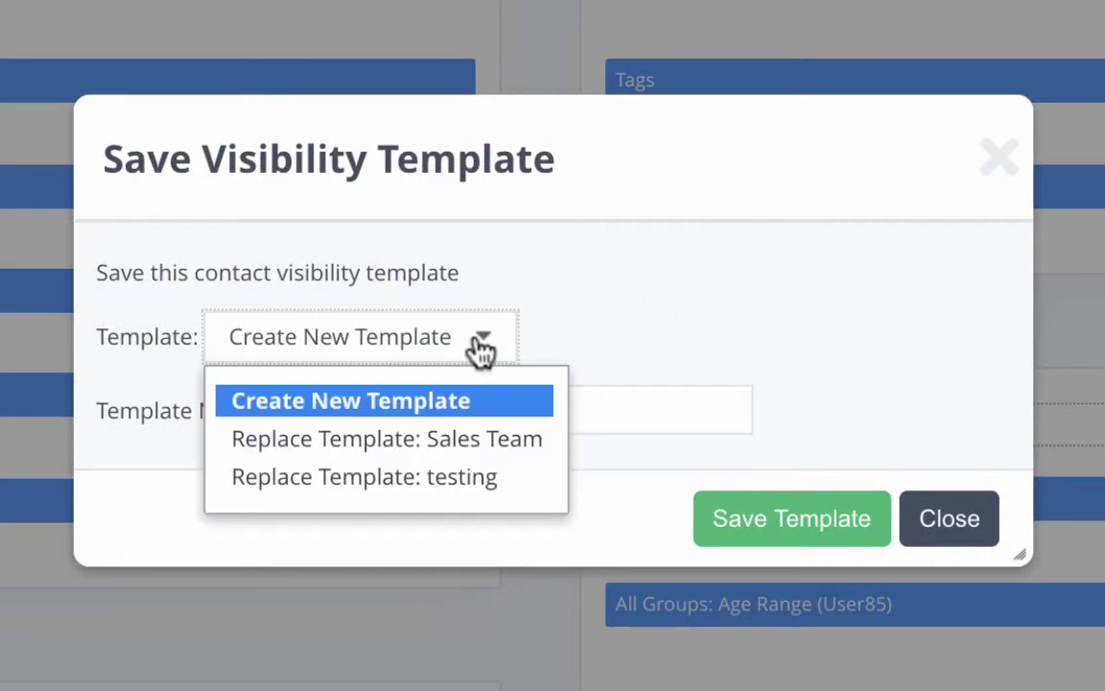
left_click(477, 338)
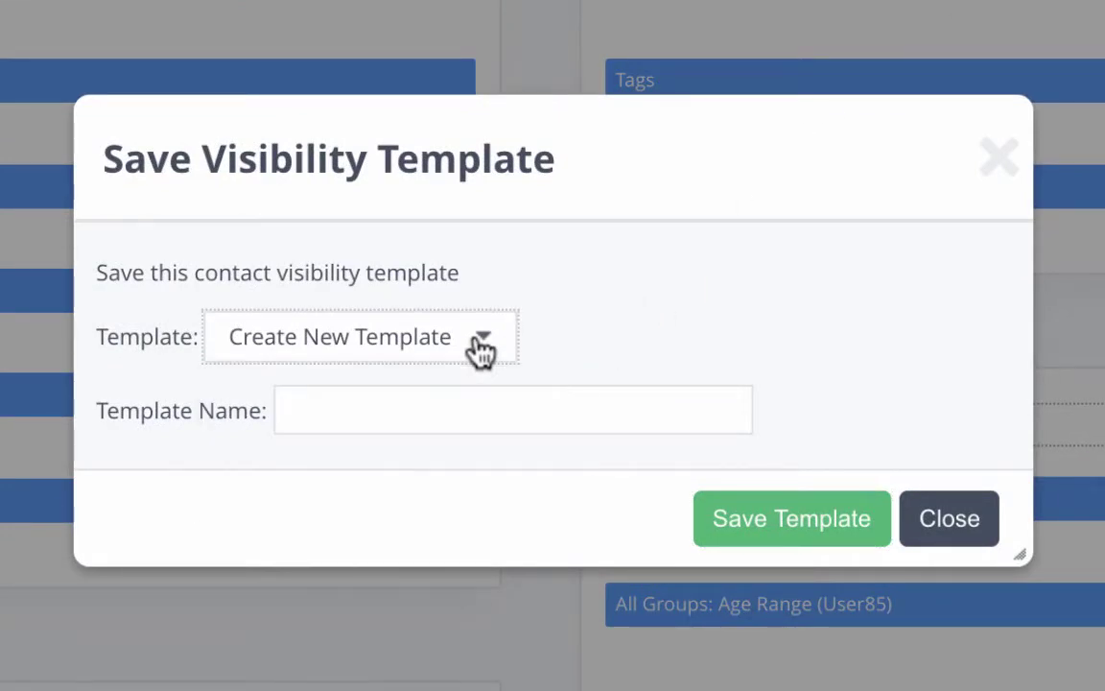
left_click(478, 395)
type("Marketing Team")
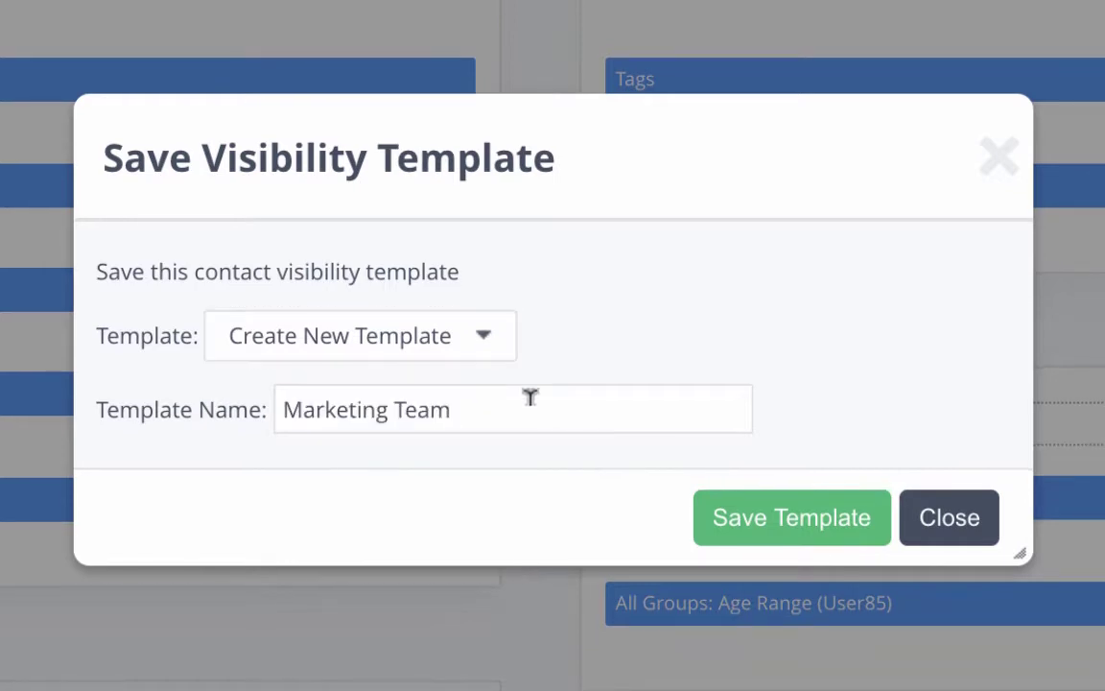
left_click(762, 525)
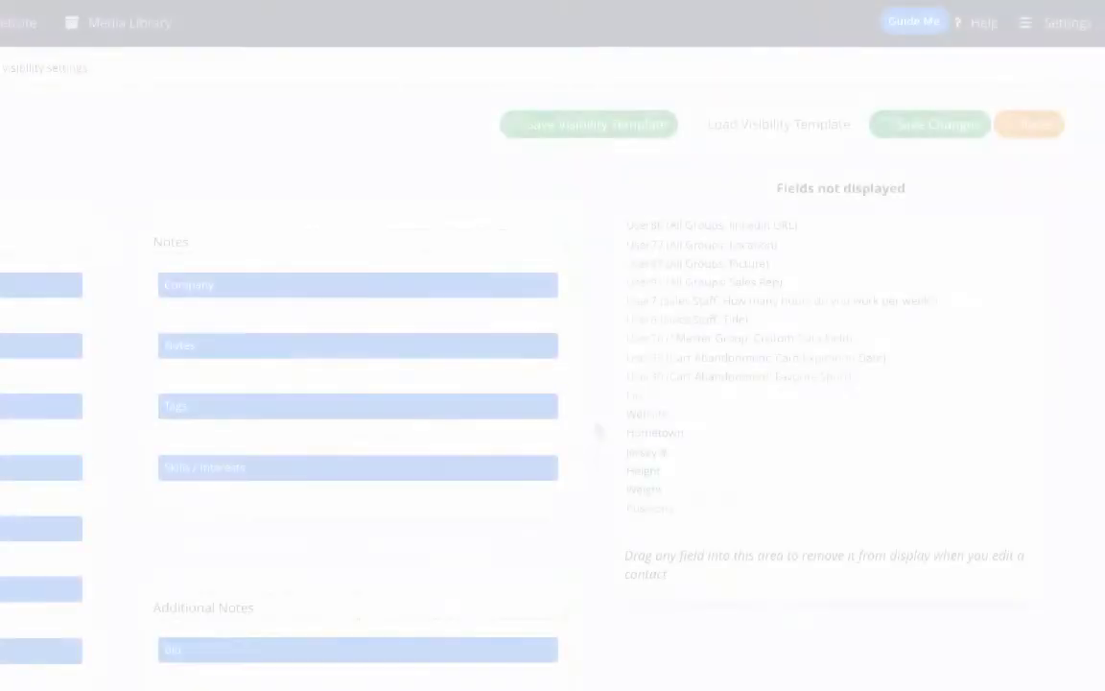
- Load the Sales Team visibility template into the contact display options
left_click(748, 134)
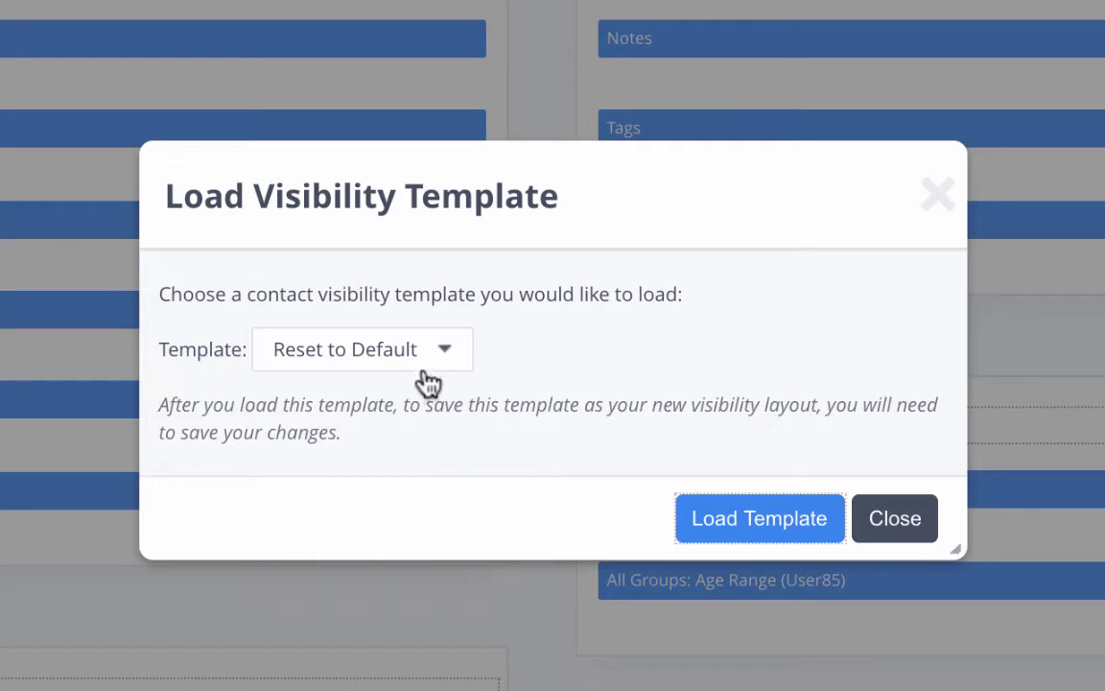
left_click(426, 371)
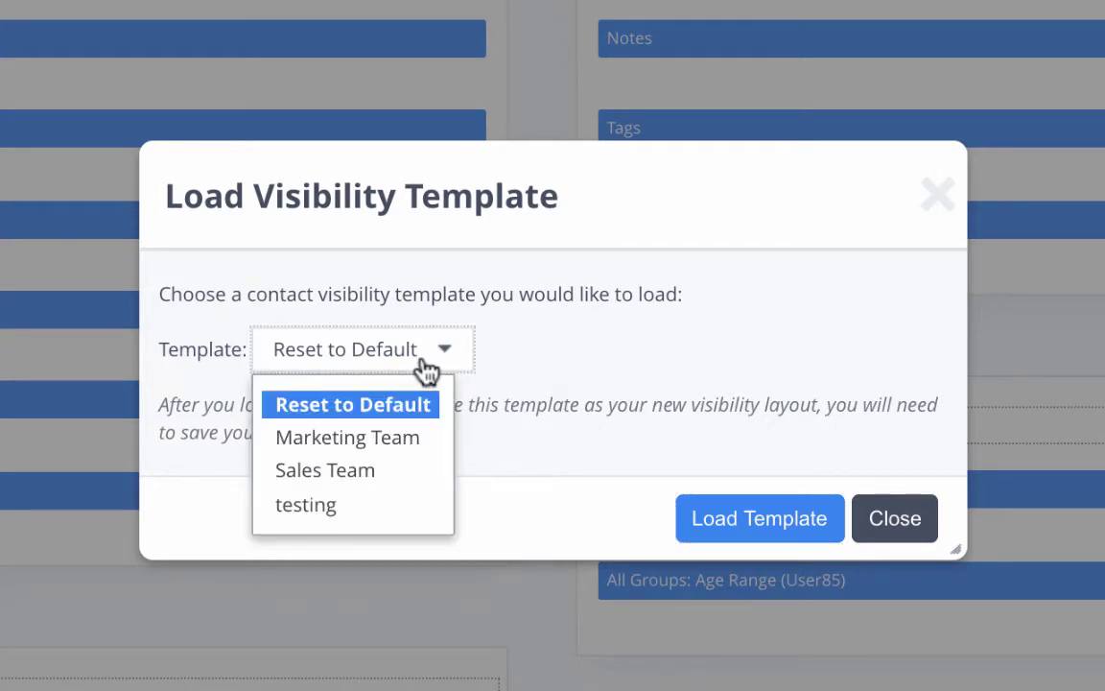
left_click(422, 468)
left_click(722, 513)
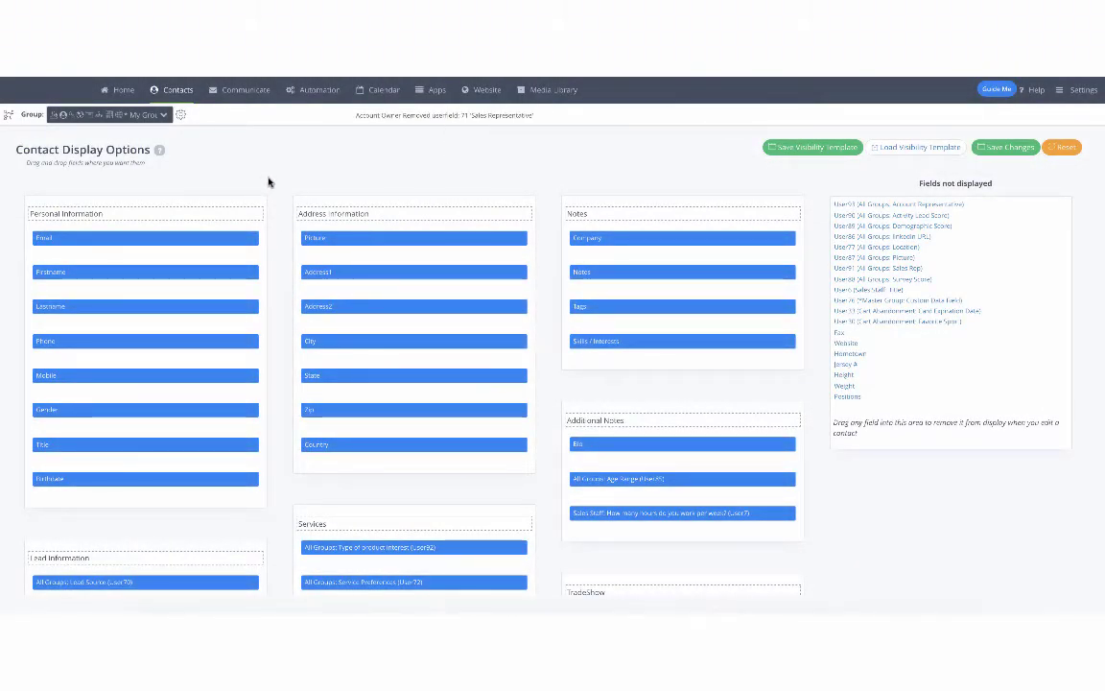
- Open the first contact in the contact list for editing
left_click(175, 93)
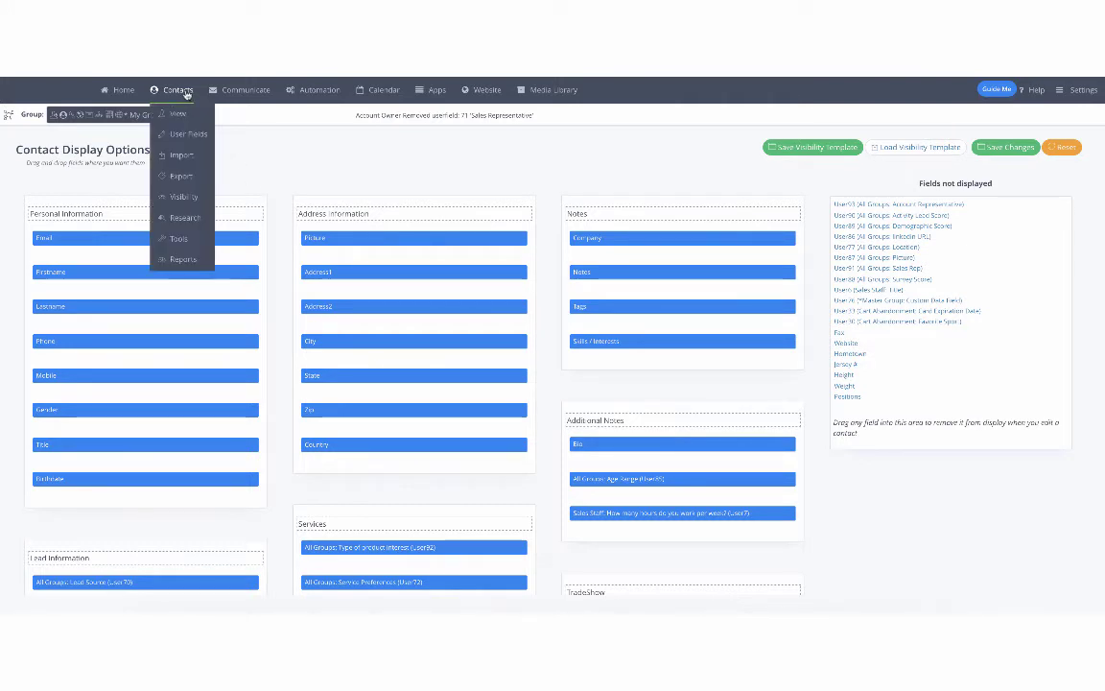
left_click(180, 115)
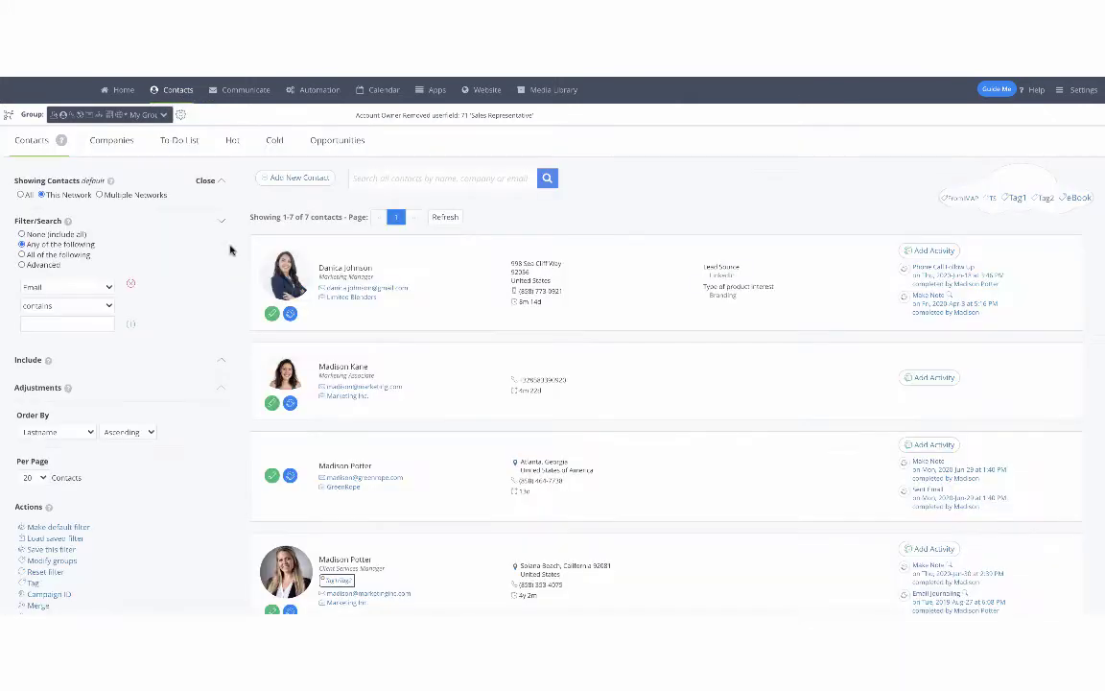
left_click(272, 313)
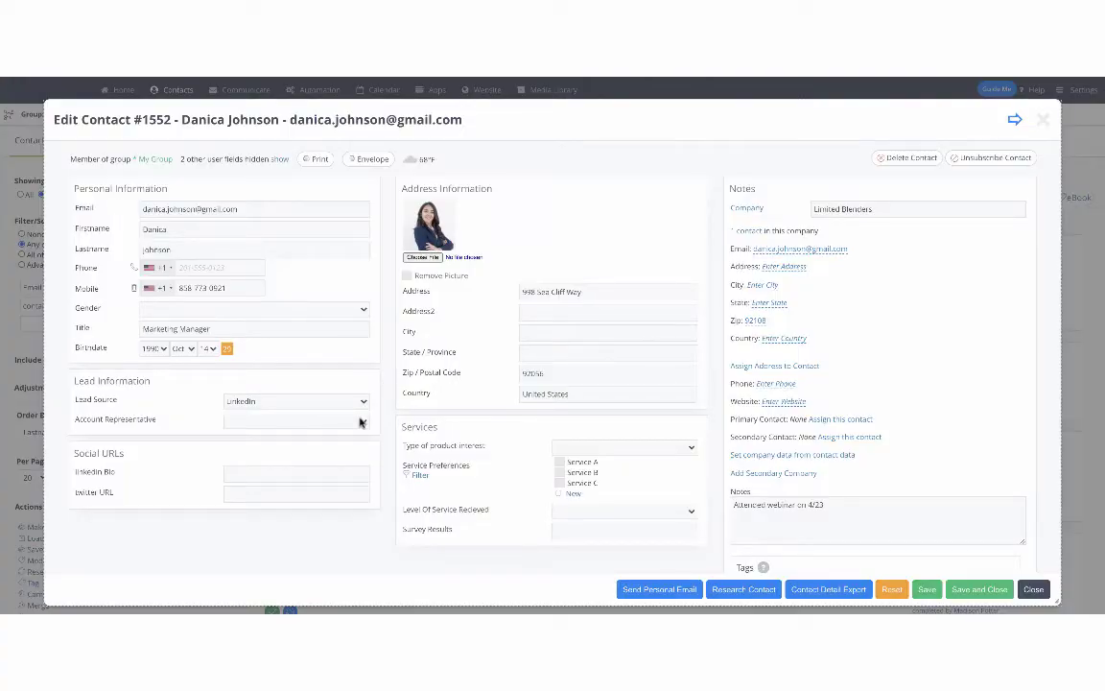
- Fill in the contact's account representative, Branding product interest, Service A and Service B preferences, Excellent service level and survey results, and save the contact
left_click(361, 422)
left_click(358, 433)
left_click(583, 447)
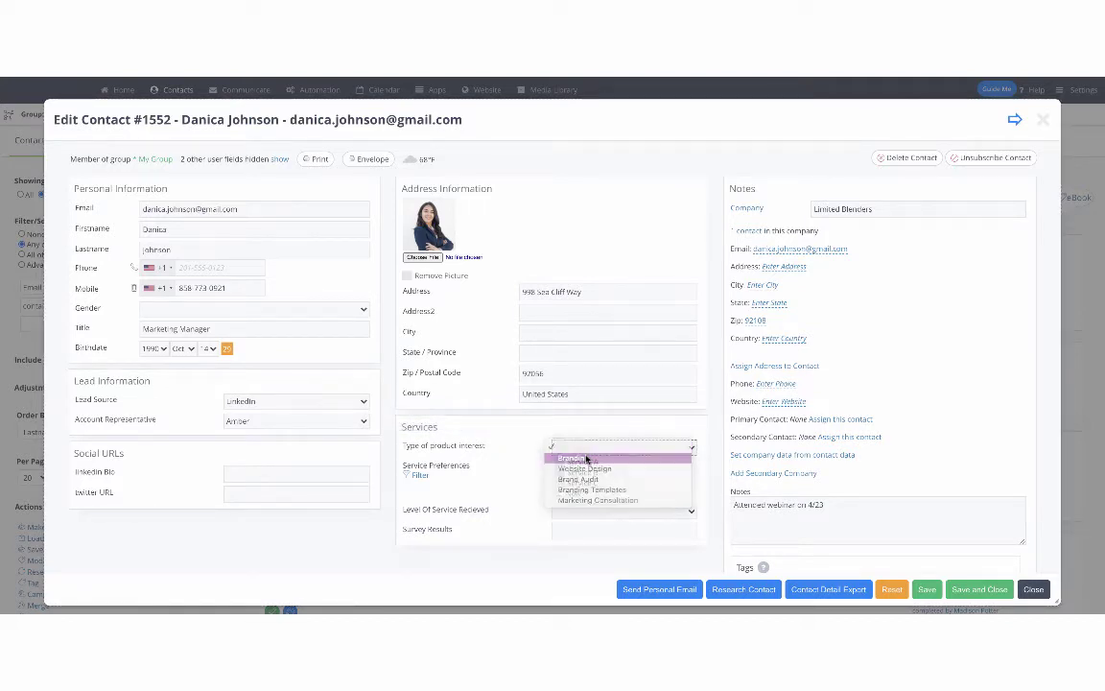
left_click(586, 458)
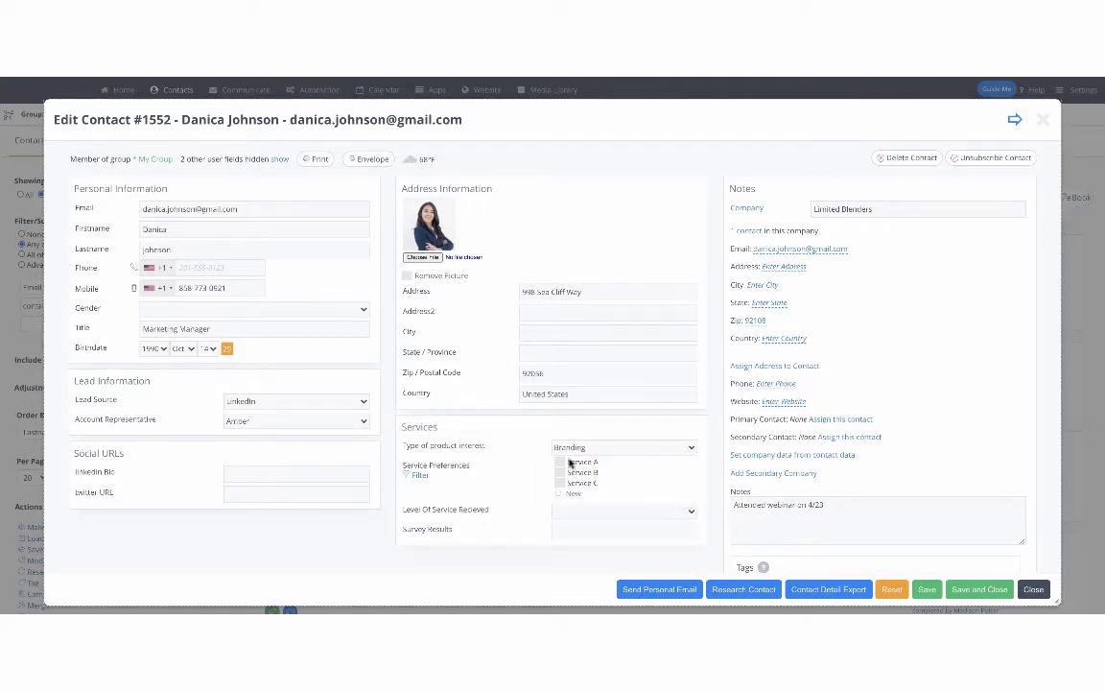
left_click(561, 462)
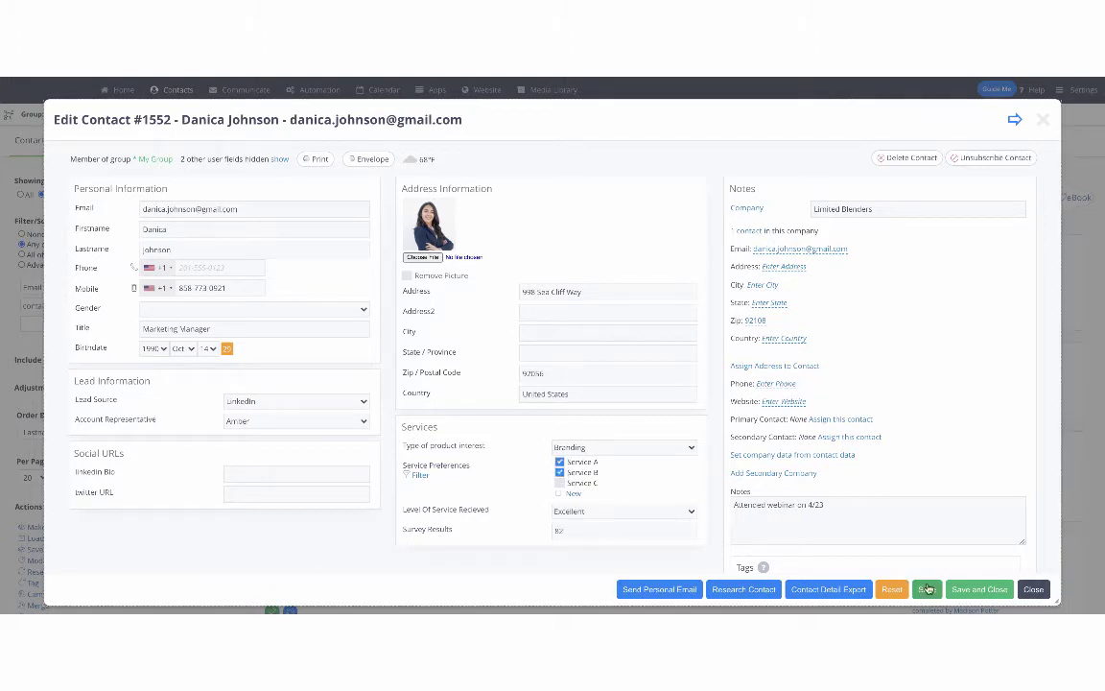
left_click(927, 590)
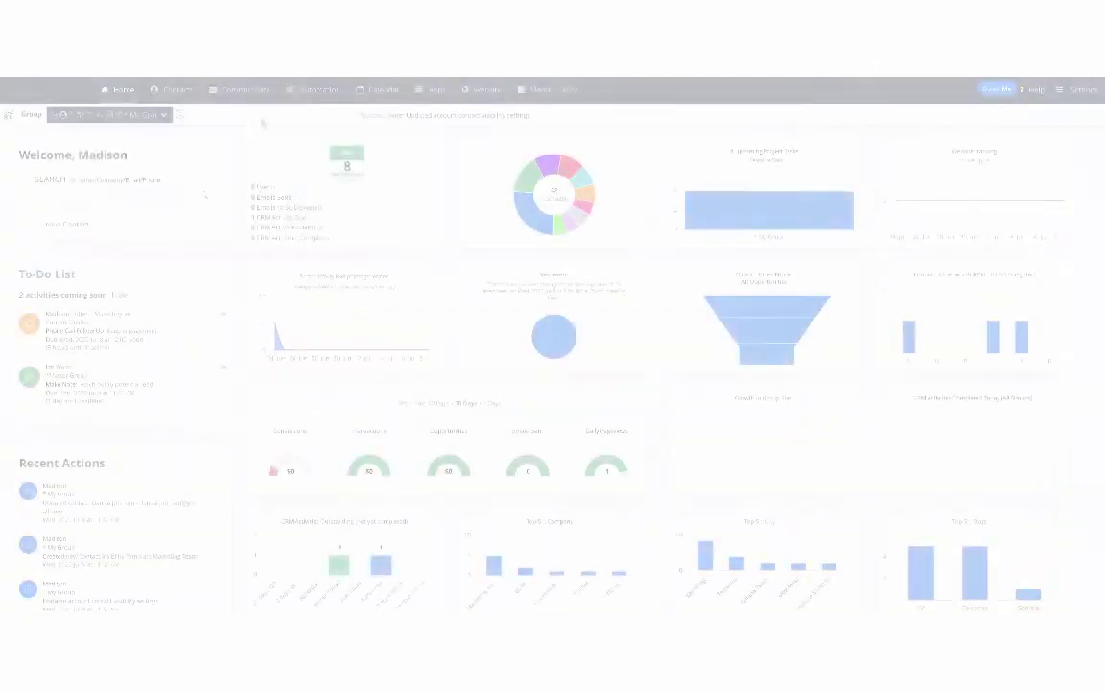
- View the Workflow Manager and the list of custom user-defined data fields
mouse_move(317, 89)
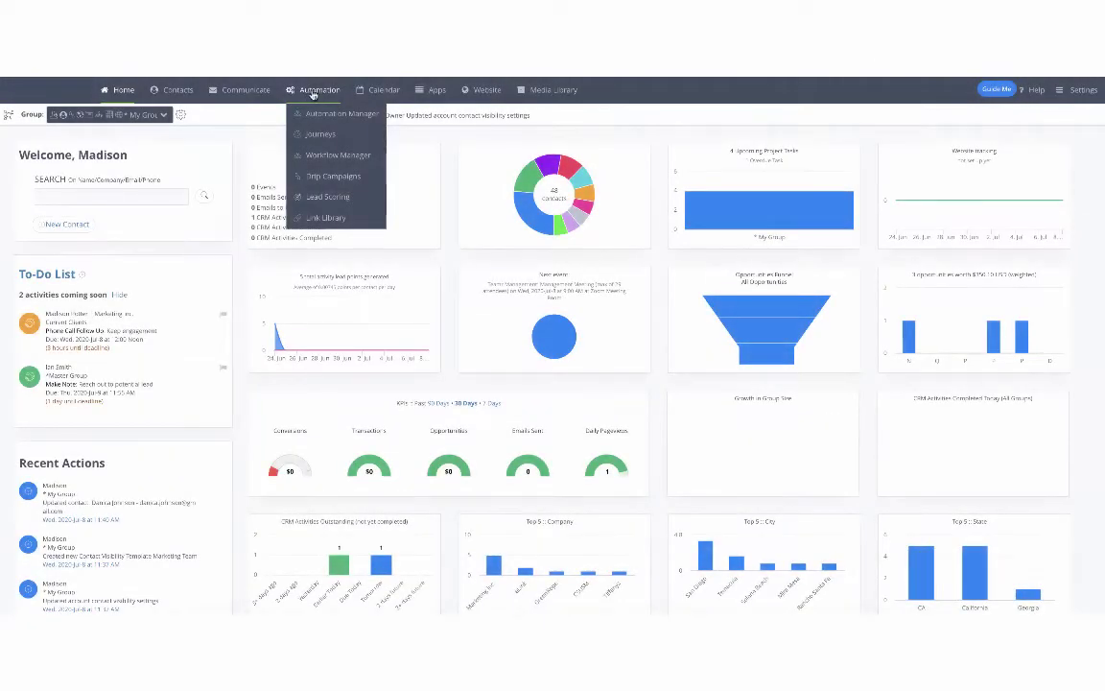
left_click(326, 153)
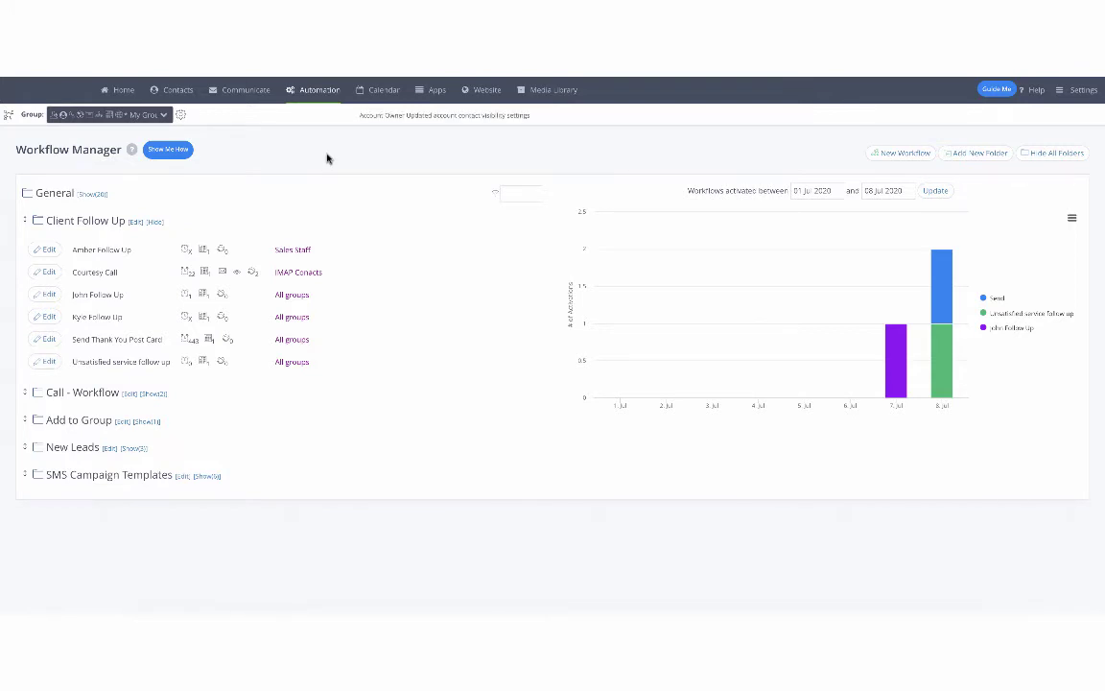
mouse_move(181, 91)
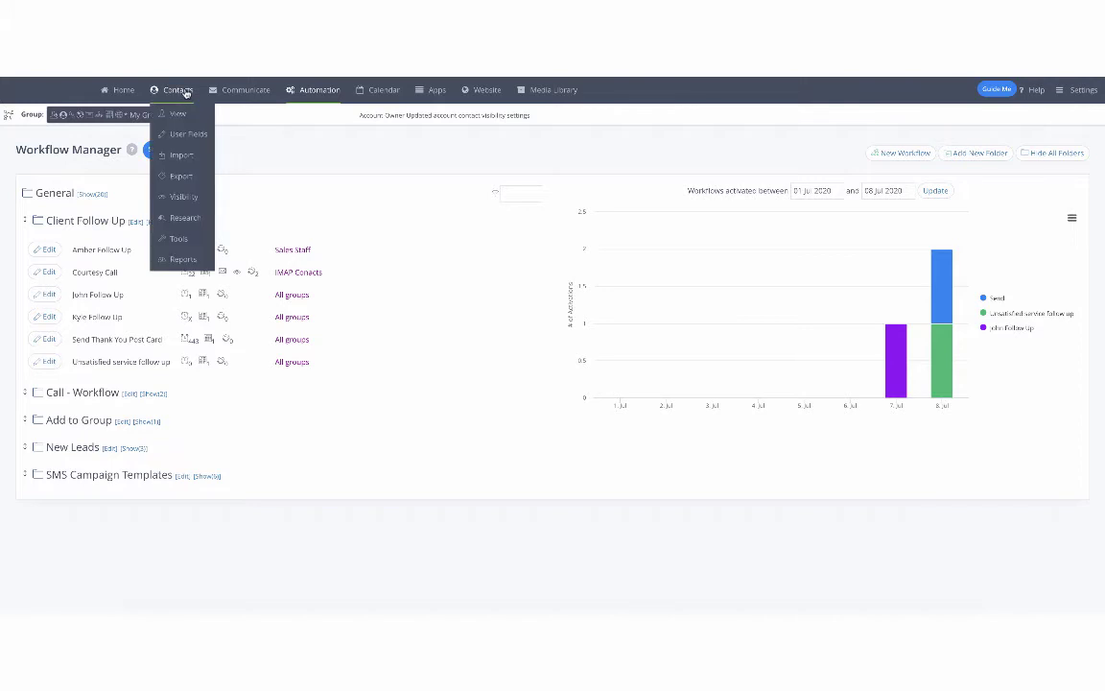
left_click(187, 134)
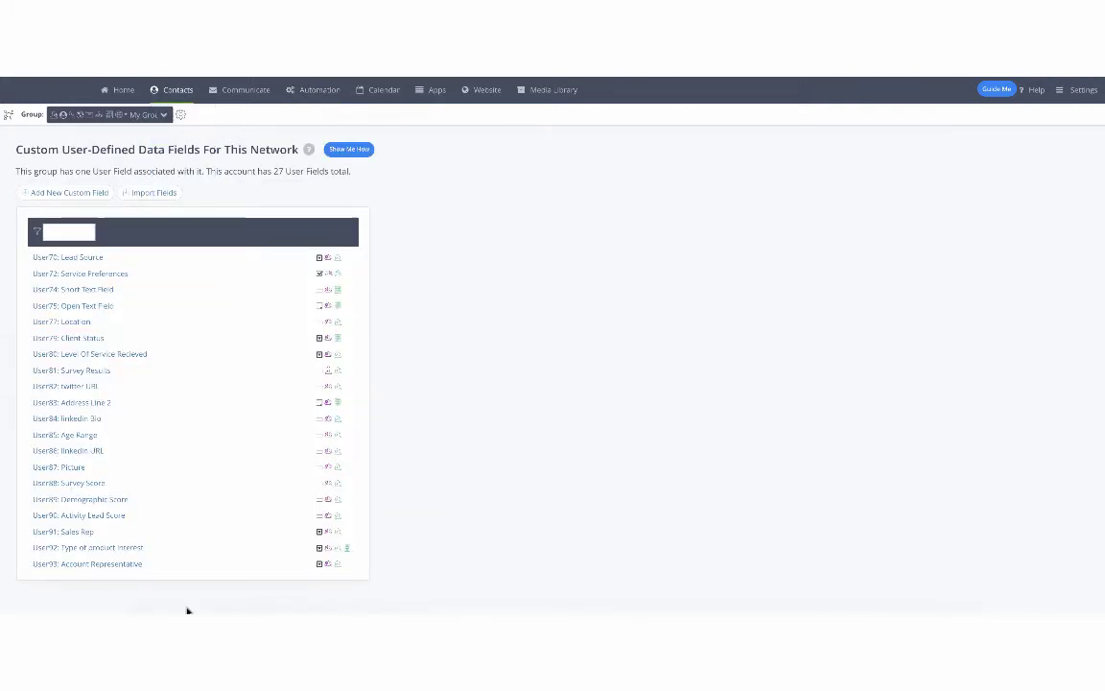
- Add a trigger to the Account Representative field that activates the first representative's Follow Up workflow when the value changes from [[ANY]] to that representative
left_click(137, 566)
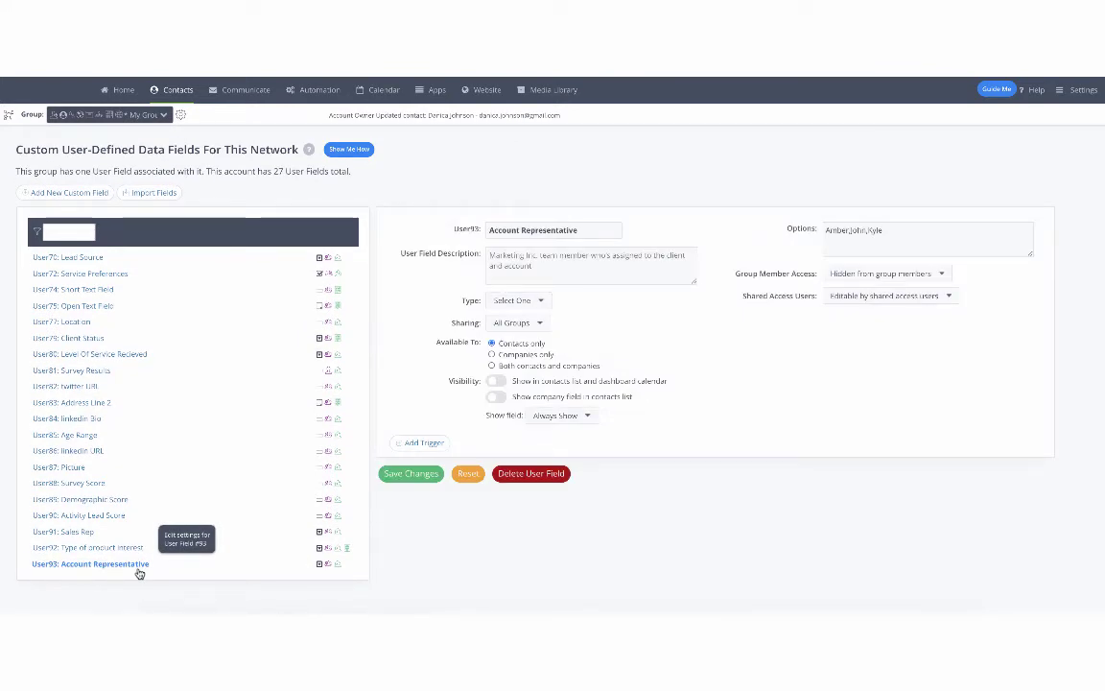
left_click(423, 443)
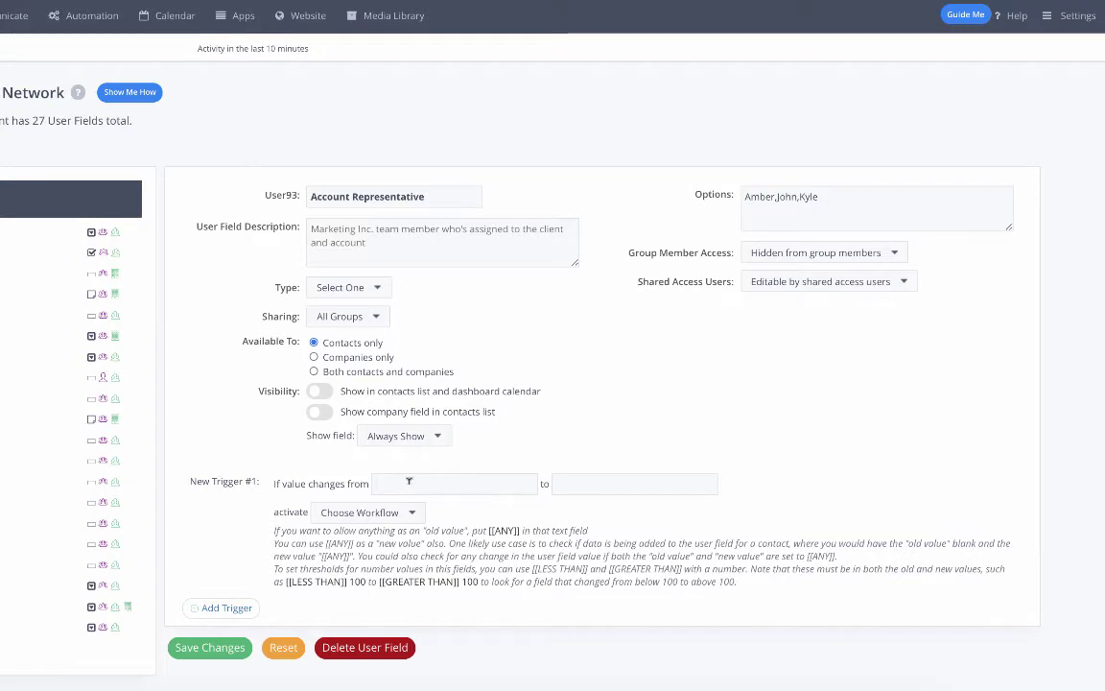
left_click(441, 481)
type("[[ANY]]")
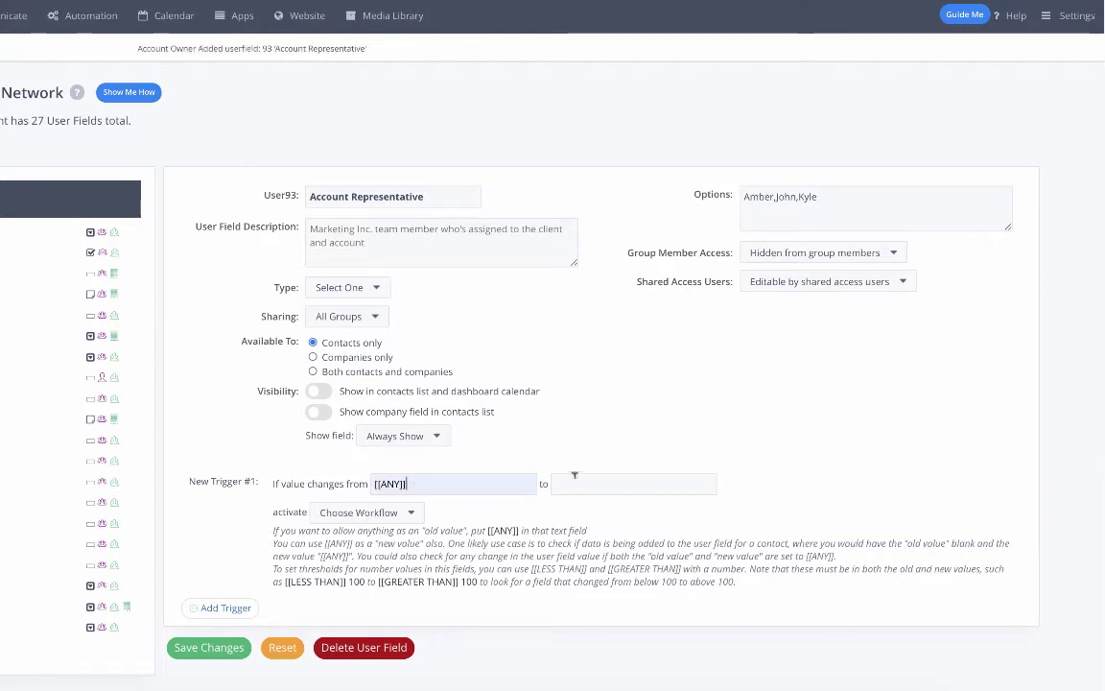
left_click(575, 482)
type("Amber")
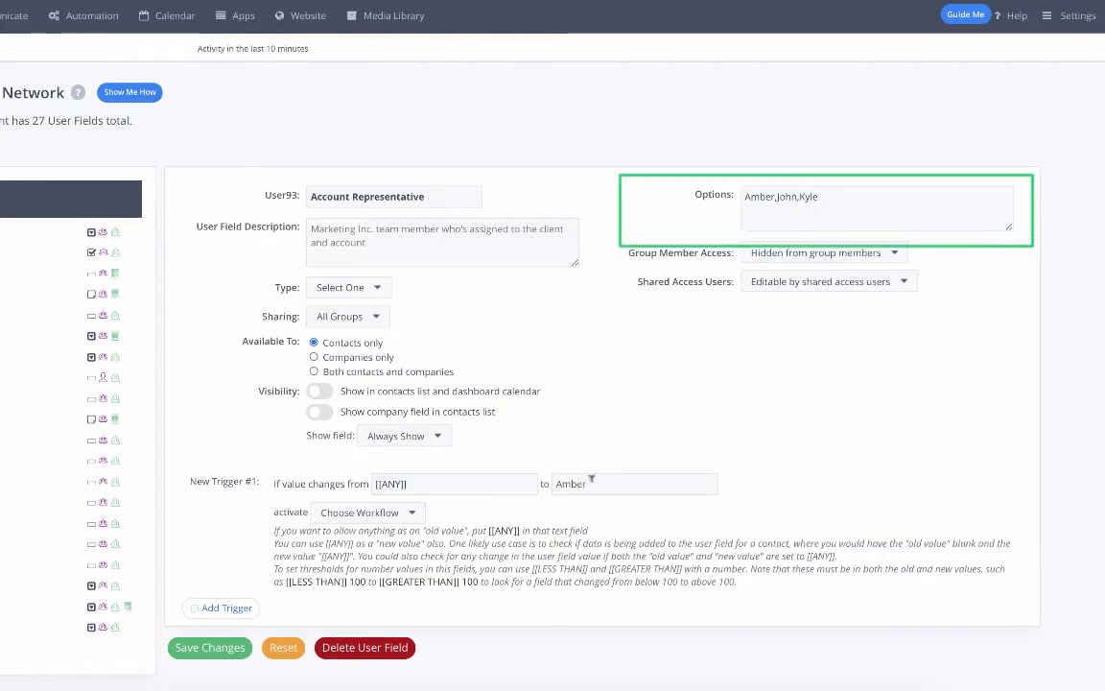
left_click(420, 518)
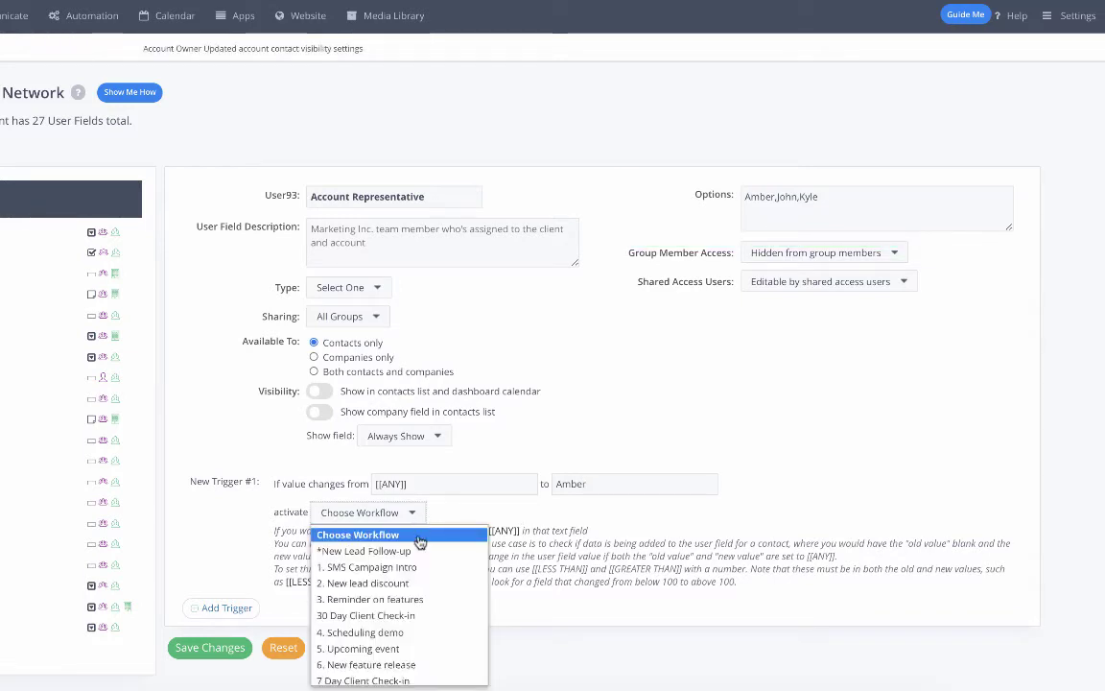
scroll(416, 572, "down", 3)
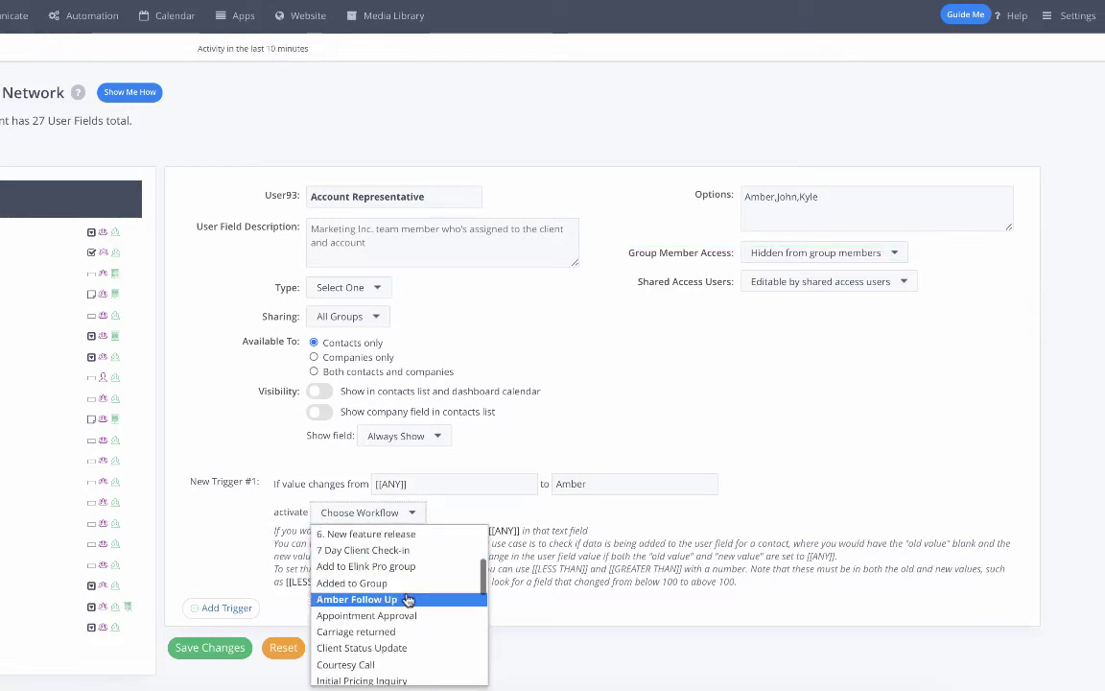
left_click(406, 598)
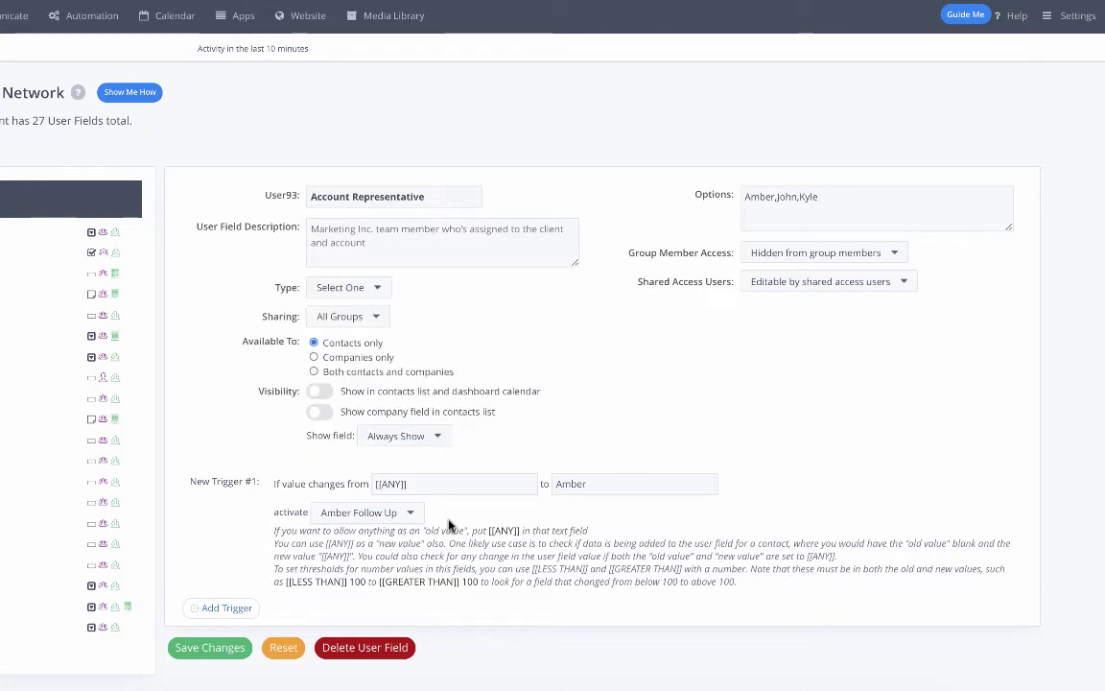
- Add matching [[ANY]] triggers for the other two representatives with their respective Follow Up workflows, and save the Account Representative field
left_click(226, 607)
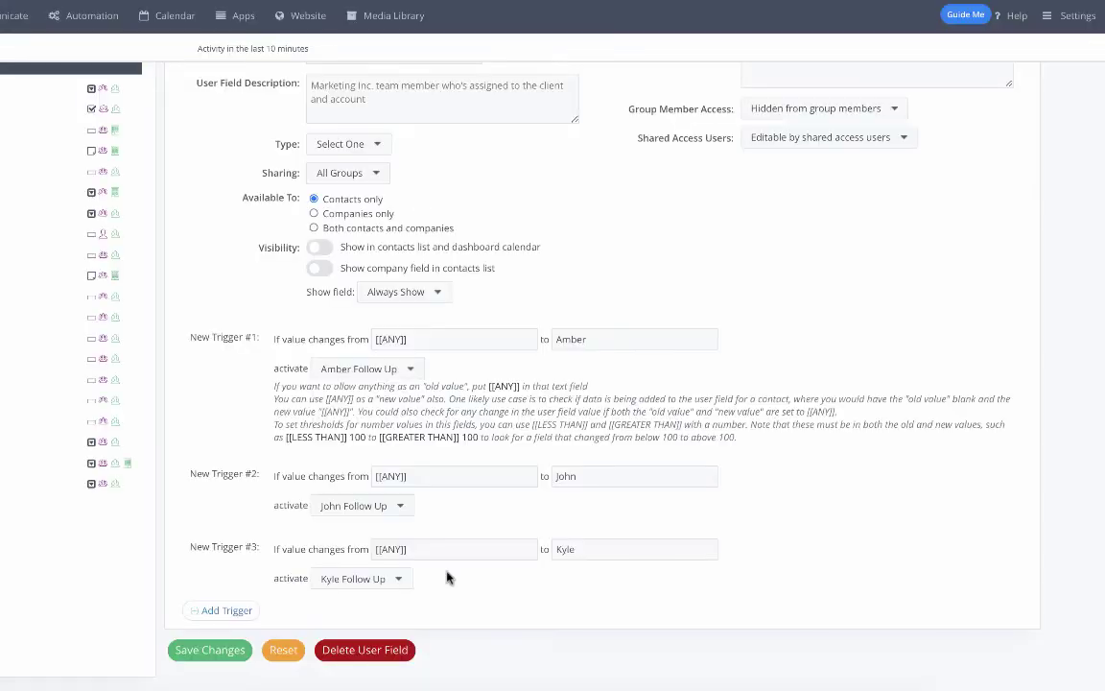
scroll(447, 577, "up", 1)
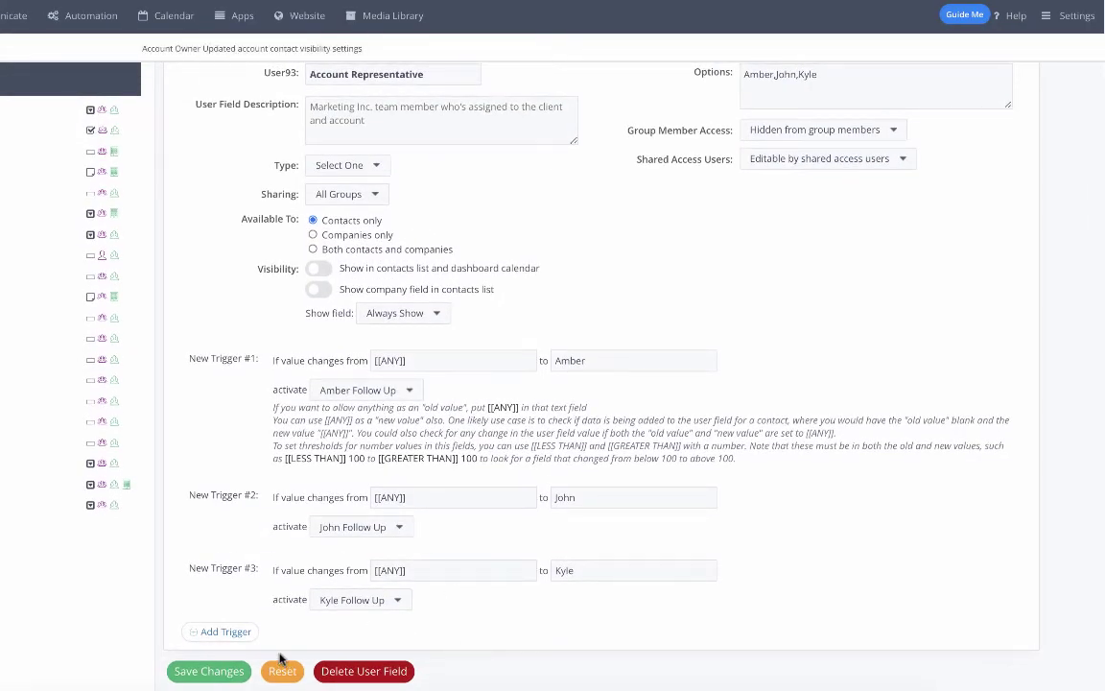
left_click(234, 670)
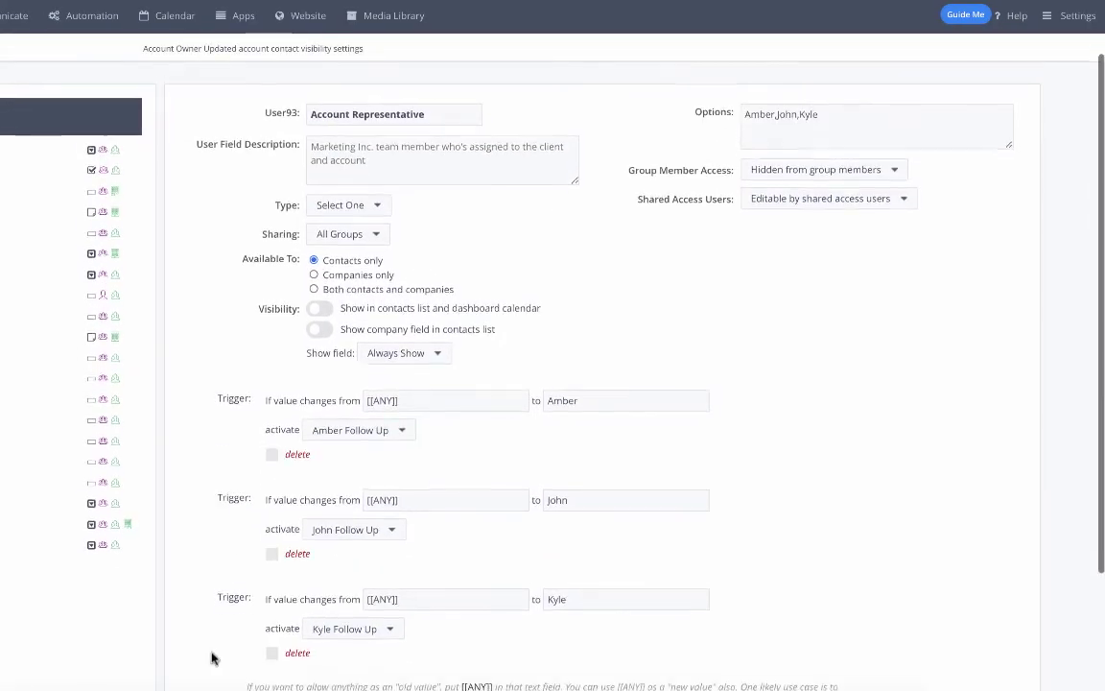
- Add a trigger to the Survey Score field that activates Appointment Approval when the value changes from [[LESS THAN]] 50 to [[GREATER THAN]] 50
scroll(213, 658, "down", 3)
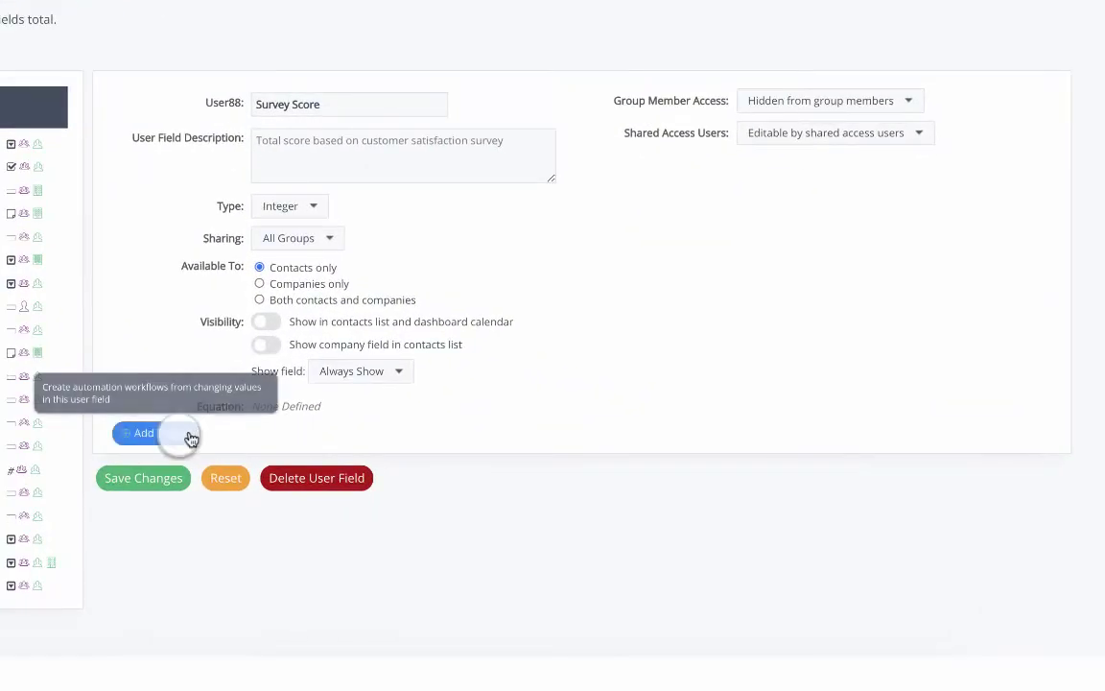
left_click(191, 434)
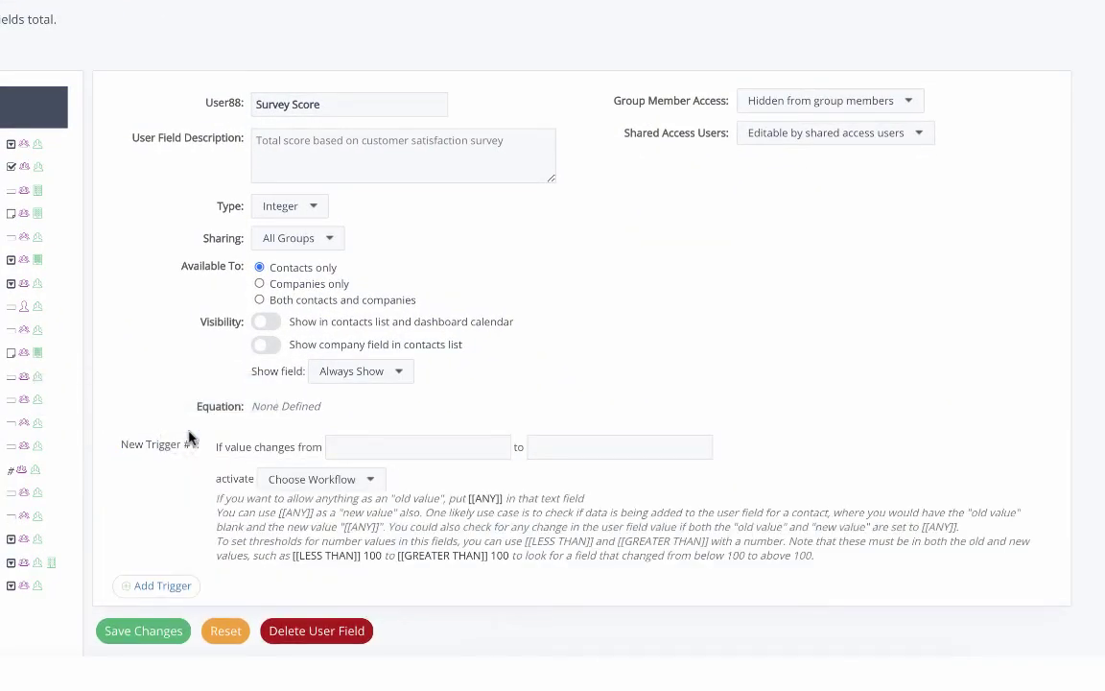
left_click(377, 445)
type("[[LESS THAN]] 50")
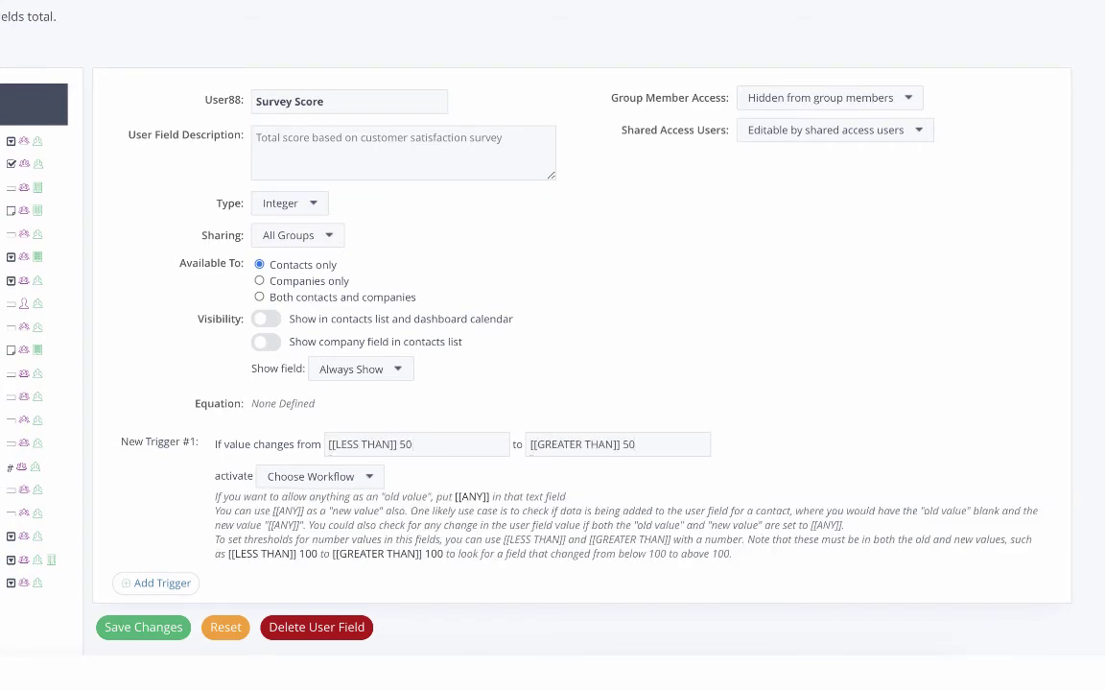
left_click(360, 477)
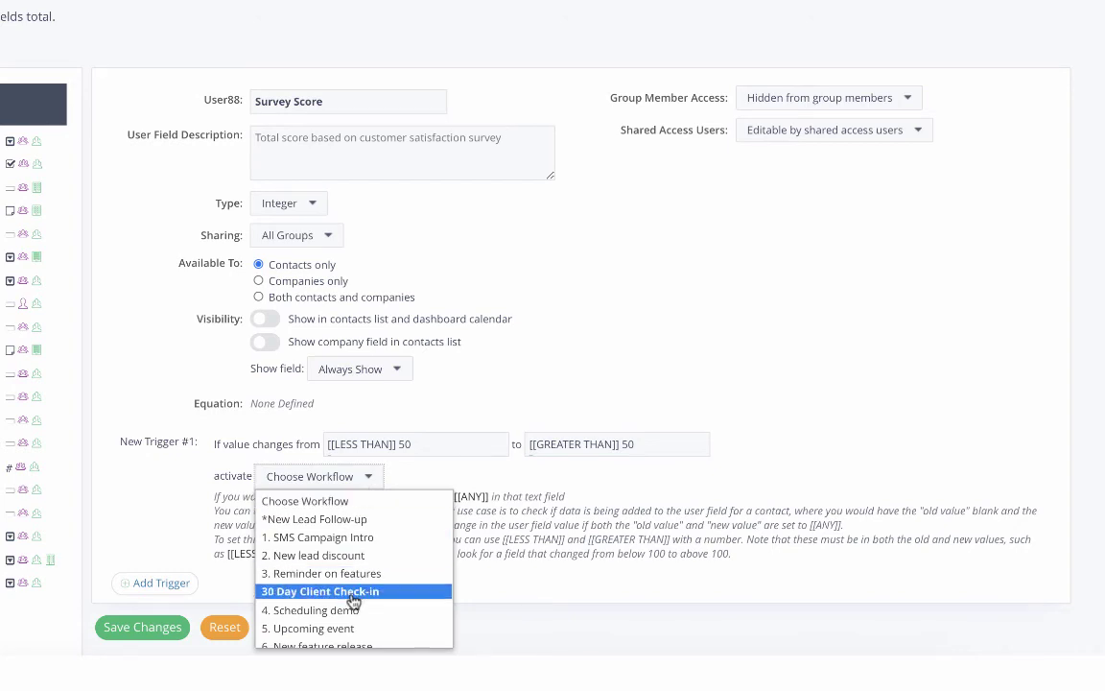
scroll(353, 599, "down", 4)
scroll(353, 599, "down", 1)
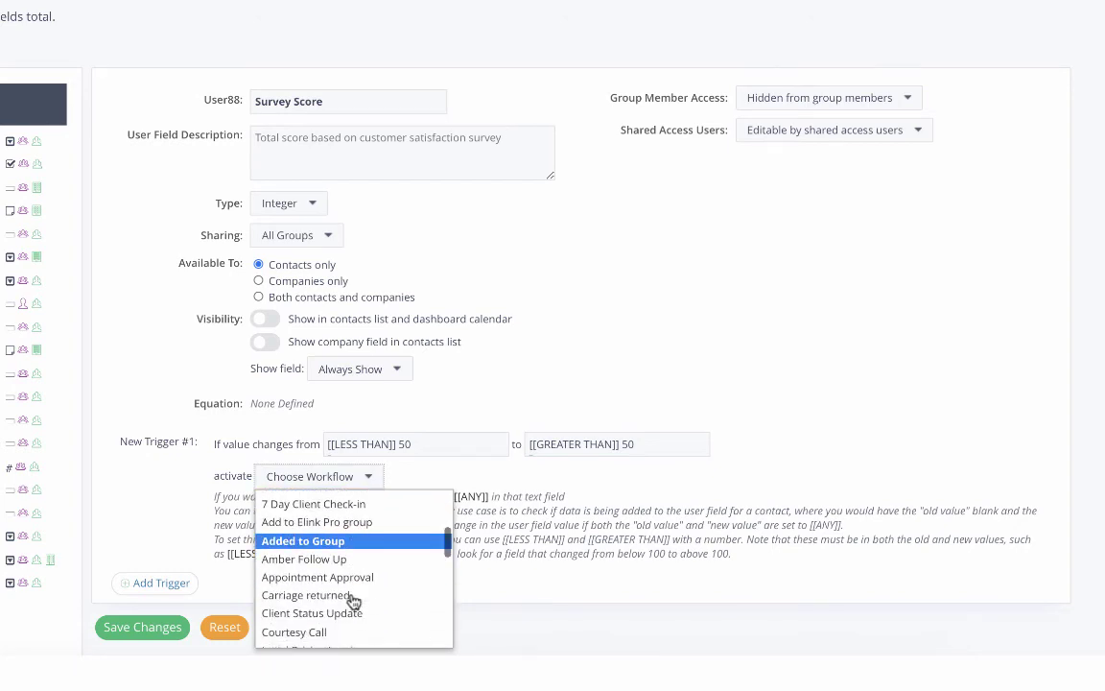
left_click(357, 580)
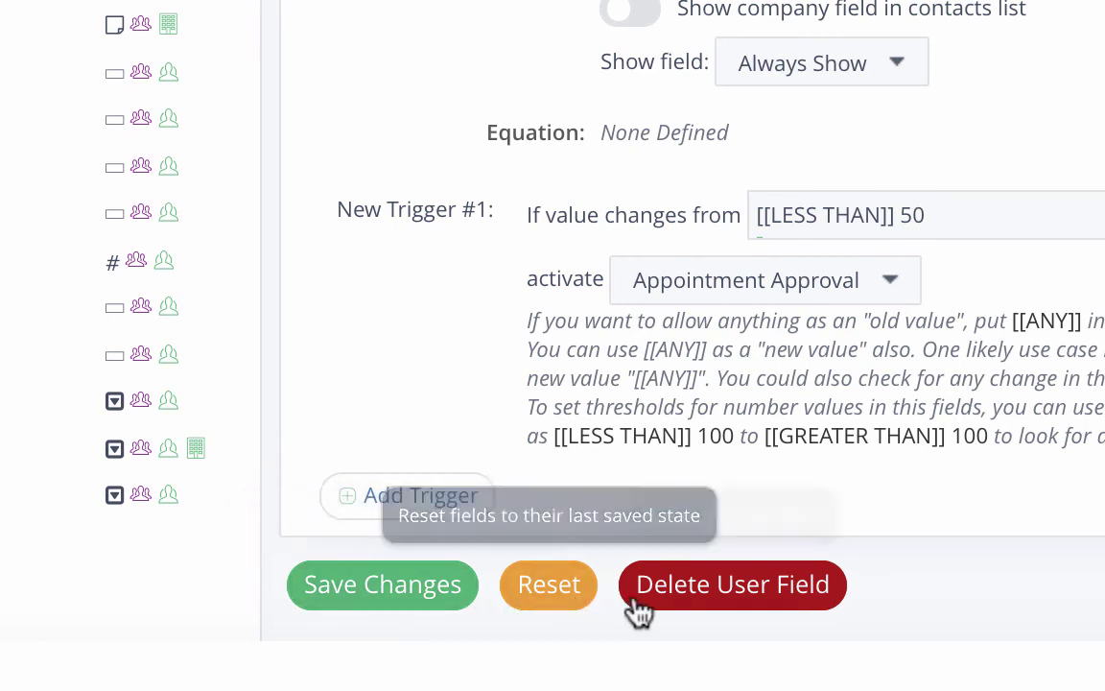
- Request deletion of the Survey Score user field
left_click(737, 601)
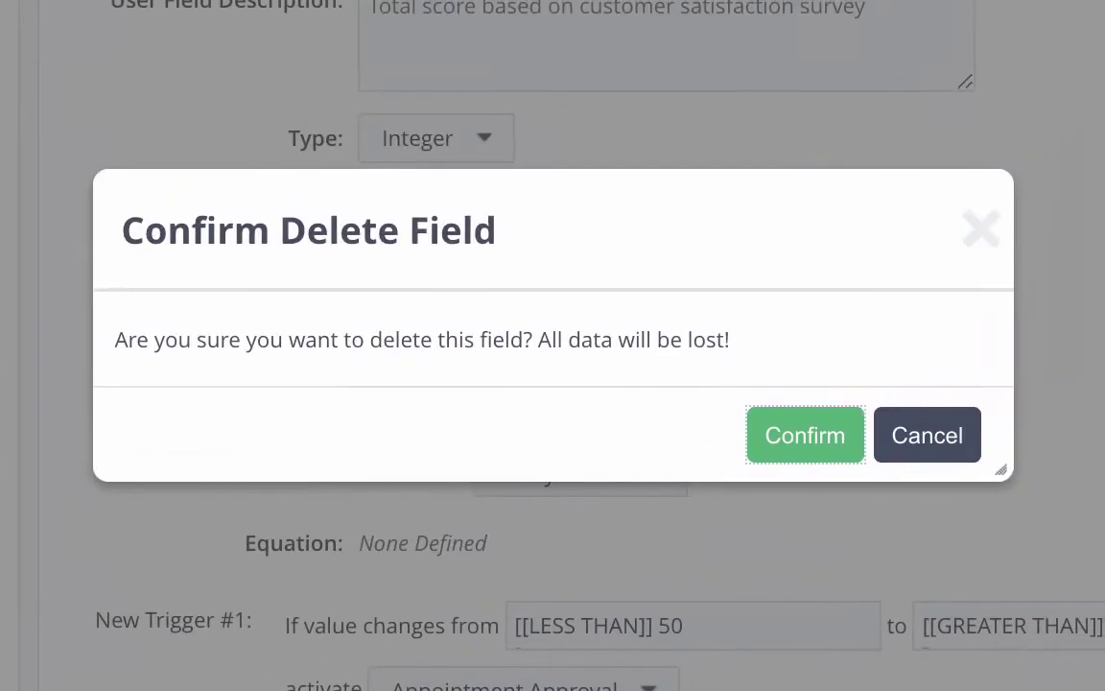